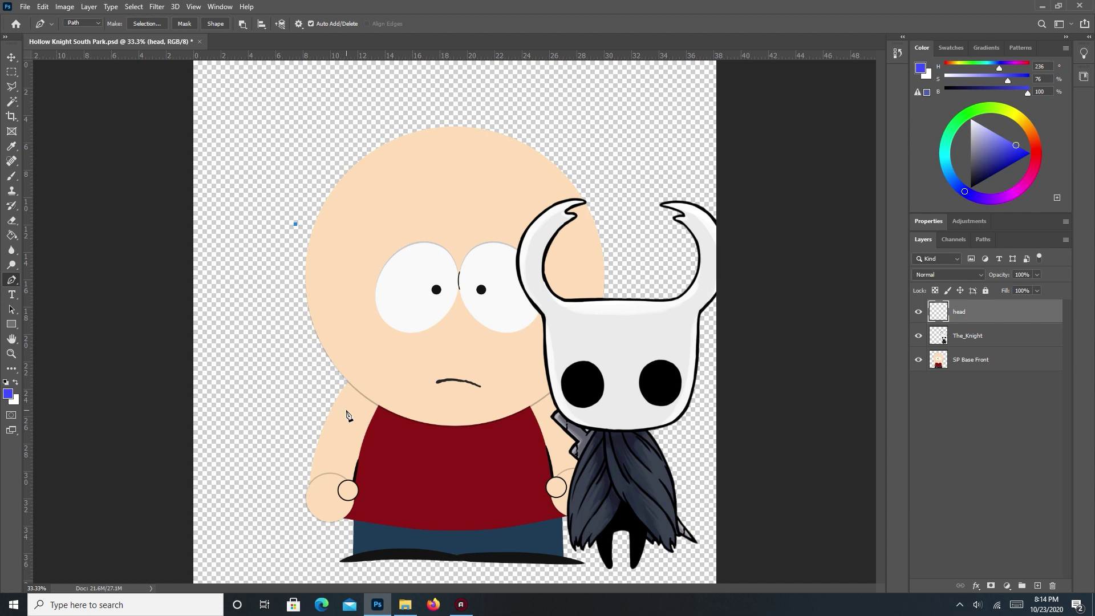
Draw an open Pen path around the lower head, curving from the left side under the chin to the right side.
drag(295, 225, 302, 224)
drag(346, 409, 352, 409)
drag(291, 394, 288, 369)
drag(458, 431, 387, 434)
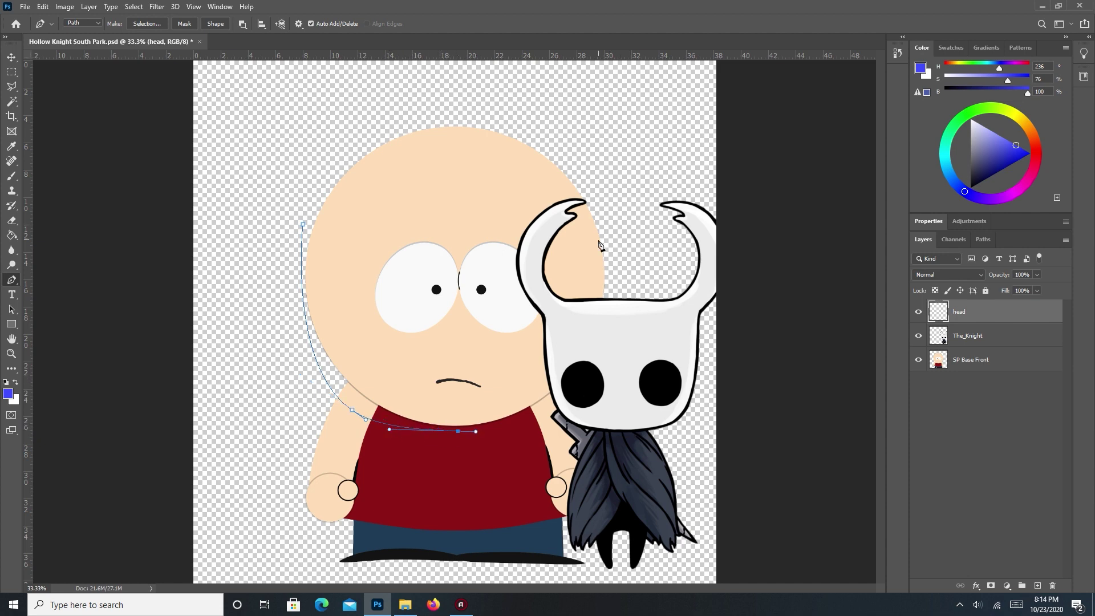
drag(613, 233, 624, 446)
drag(352, 410, 355, 409)
click(410, 427)
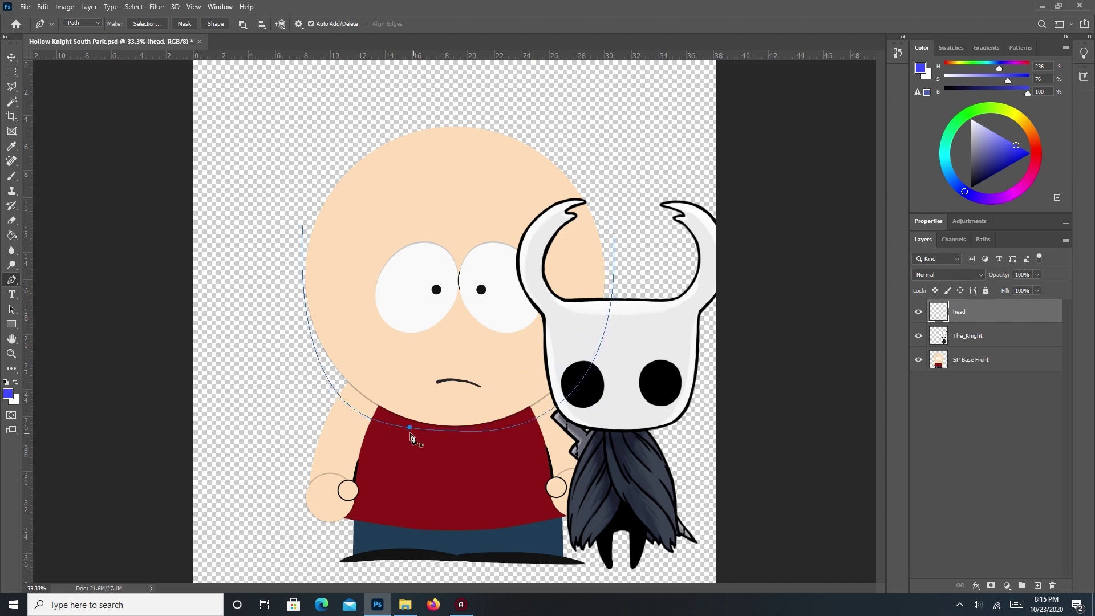
Refine the jaw path into a smoother, wider curve under the chin and resume drawing from its left end anchor.
ctrl+click(303, 225)
click(458, 433)
drag(624, 447, 627, 431)
drag(387, 434, 271, 435)
drag(302, 224, 295, 228)
drag(613, 233, 615, 233)
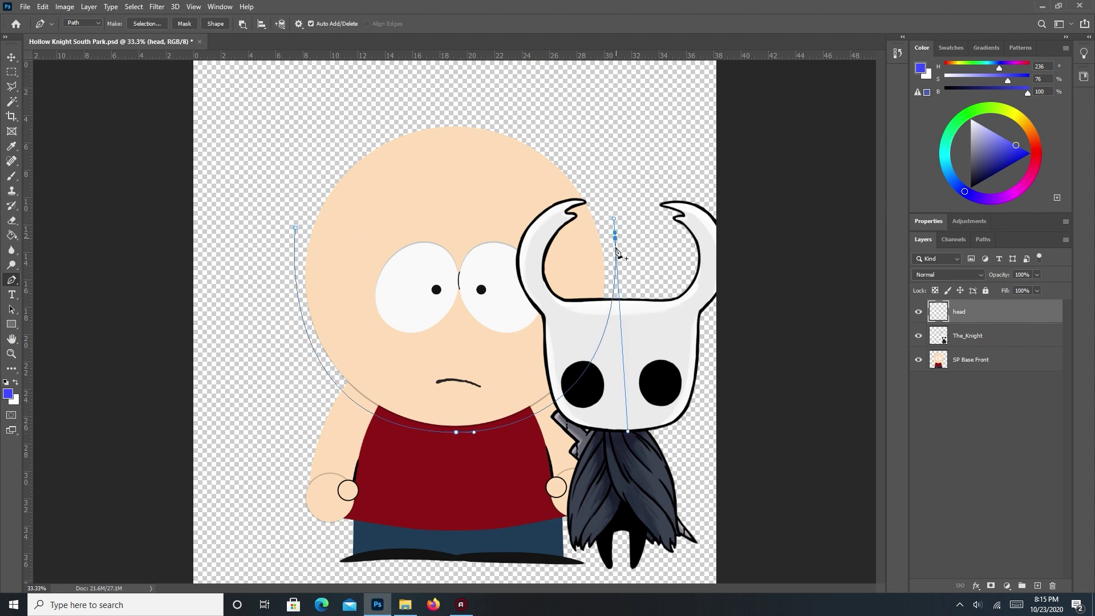
drag(631, 434, 627, 432)
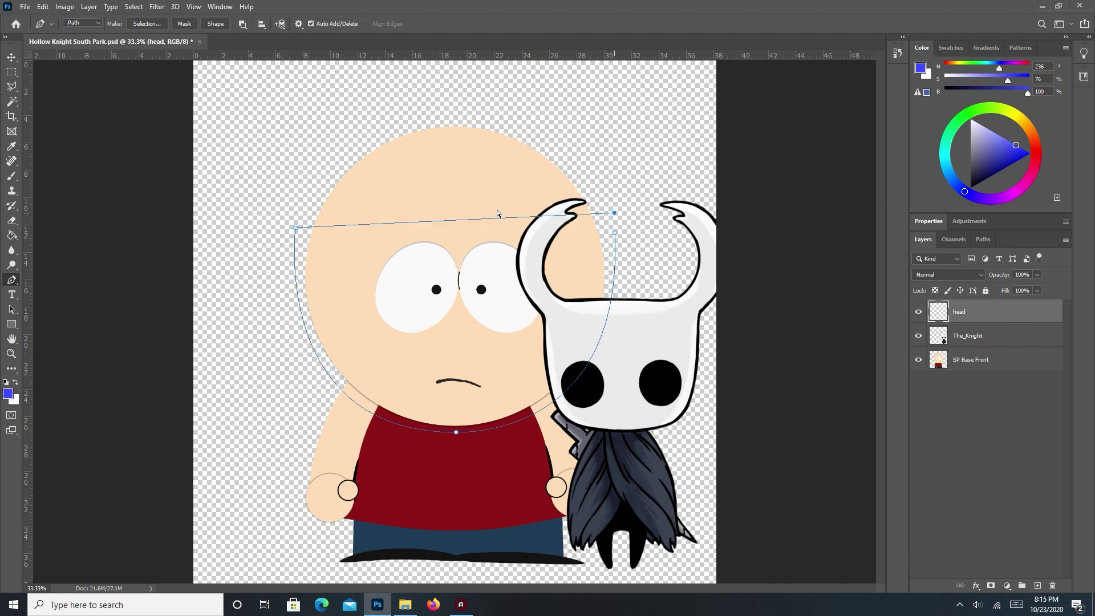
click(296, 229)
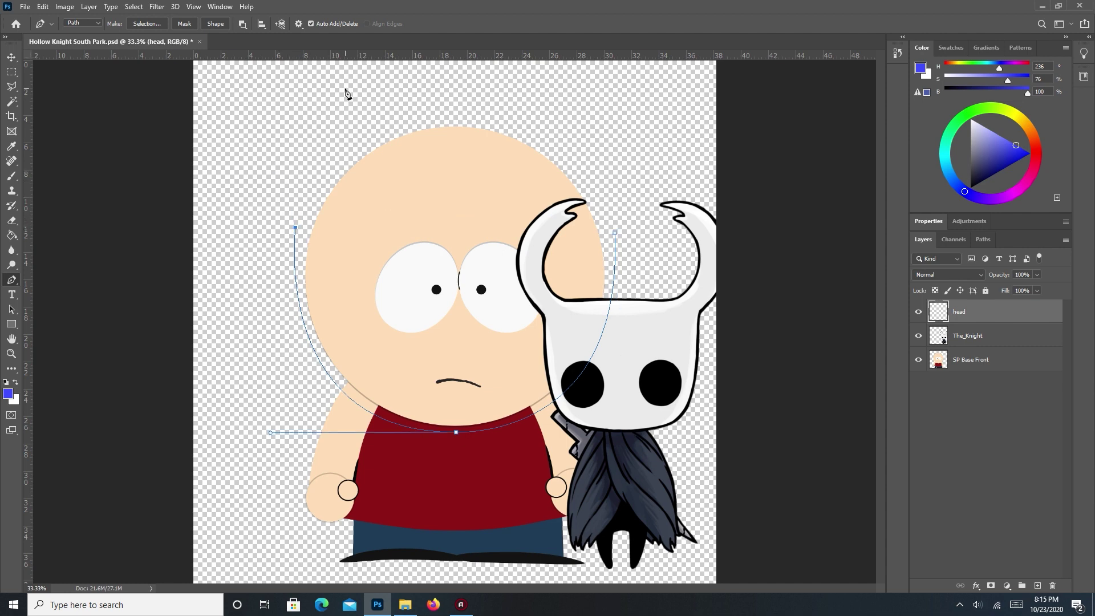
Trace the left horn with the Pen tool, with a curved outer edge, forked tip and inner edge ending on the forehead.
mouse_move(345, 86)
mouse_down()
mouse_move(364, 89)
mouse_move(338, 77)
mouse_up()
drag(215, 123, 218, 130)
click(351, 72)
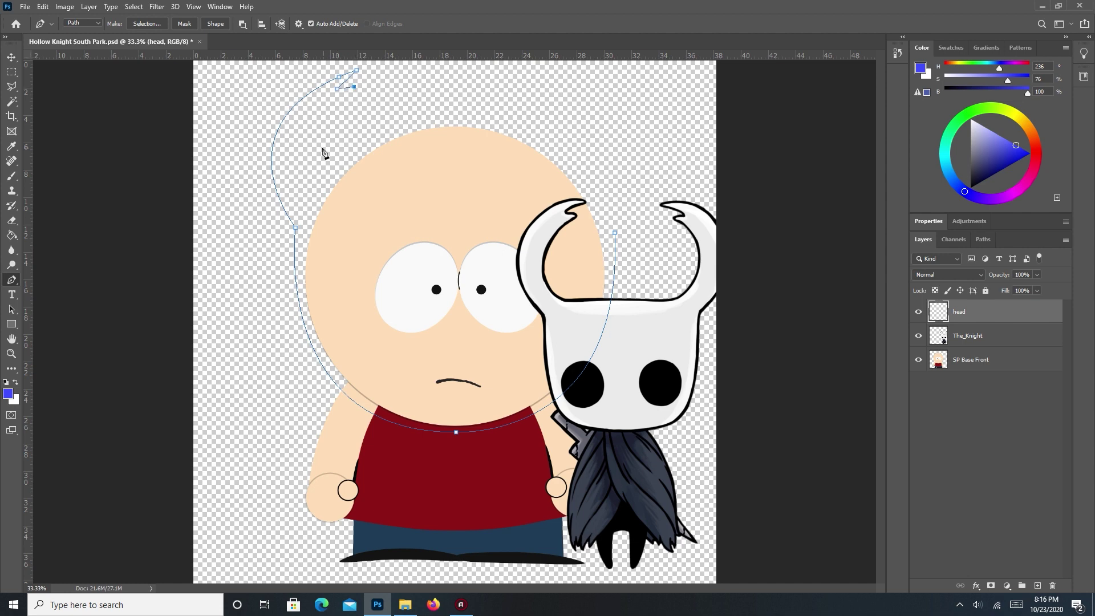
drag(355, 185, 298, 162)
key(ctrl+z)
drag(348, 208, 294, 205)
mouse_move(298, 160)
mouse_down()
mouse_move(296, 123)
mouse_move(297, 159)
mouse_up()
drag(357, 71, 357, 65)
ctrl+click(299, 154)
drag(296, 117, 302, 114)
drag(347, 207, 322, 197)
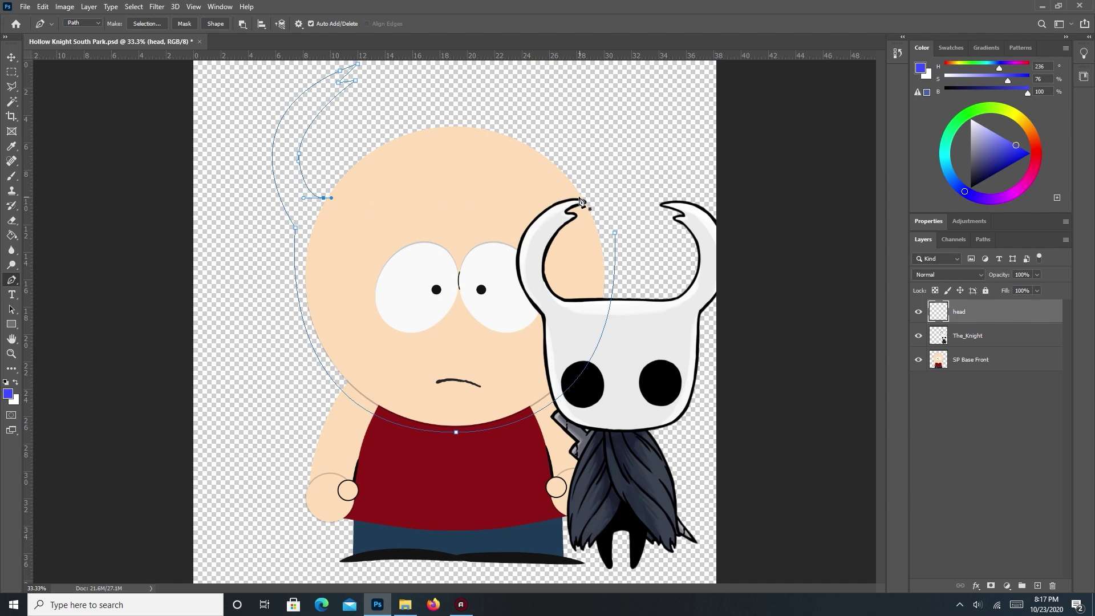
Continue the path straight across the forehead, trace the right horn with its forked tip, and join it to the jaw's right end.
click(582, 199)
drag(577, 84, 655, 139)
click(565, 75)
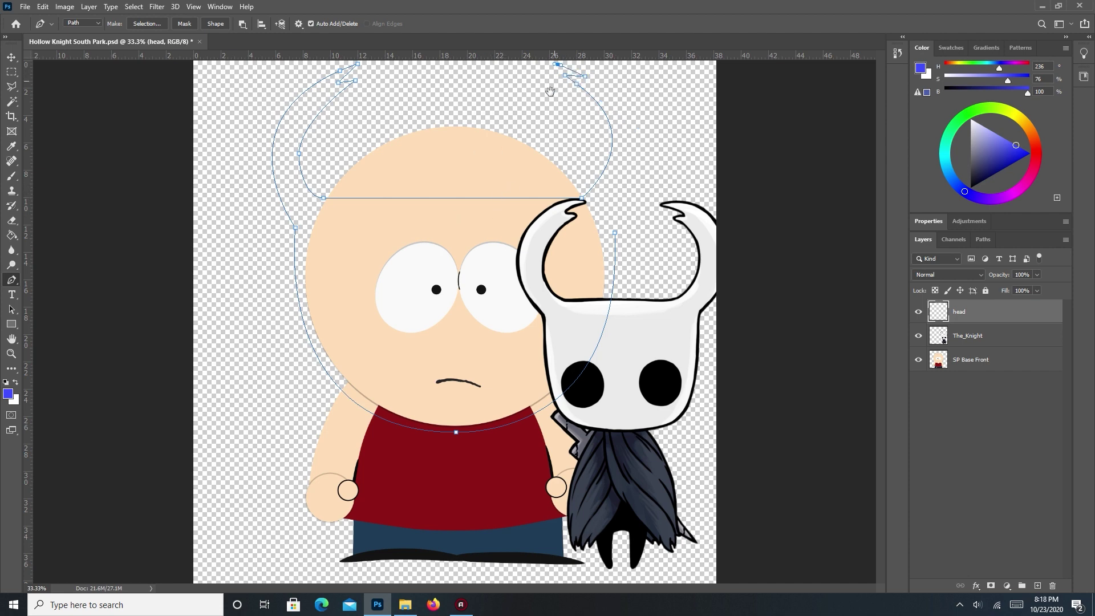
drag(644, 146, 643, 57)
click(615, 227)
drag(615, 226, 611, 209)
mouse_move(643, 158)
mouse_down()
mouse_move(644, 179)
mouse_move(639, 145)
mouse_up()
Fine-tune the outer curves of both horns and the anchors where the right horn meets the side of the head.
ctrl+click(274, 156)
drag(220, 123, 214, 122)
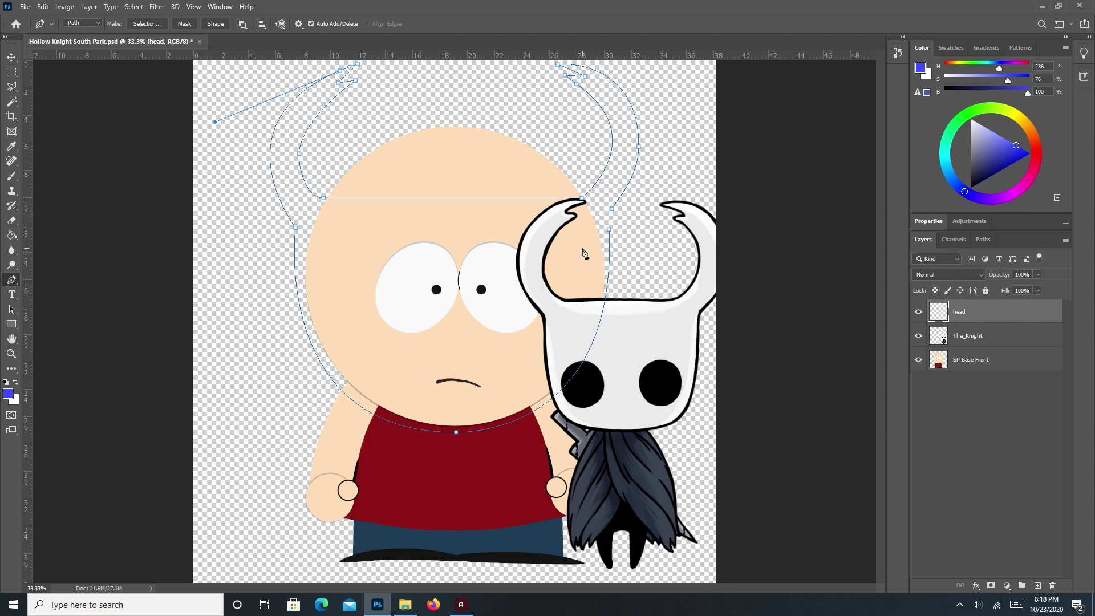
ctrl+click(580, 201)
click(612, 209)
click(609, 230)
scroll(610, 214, up, 9)
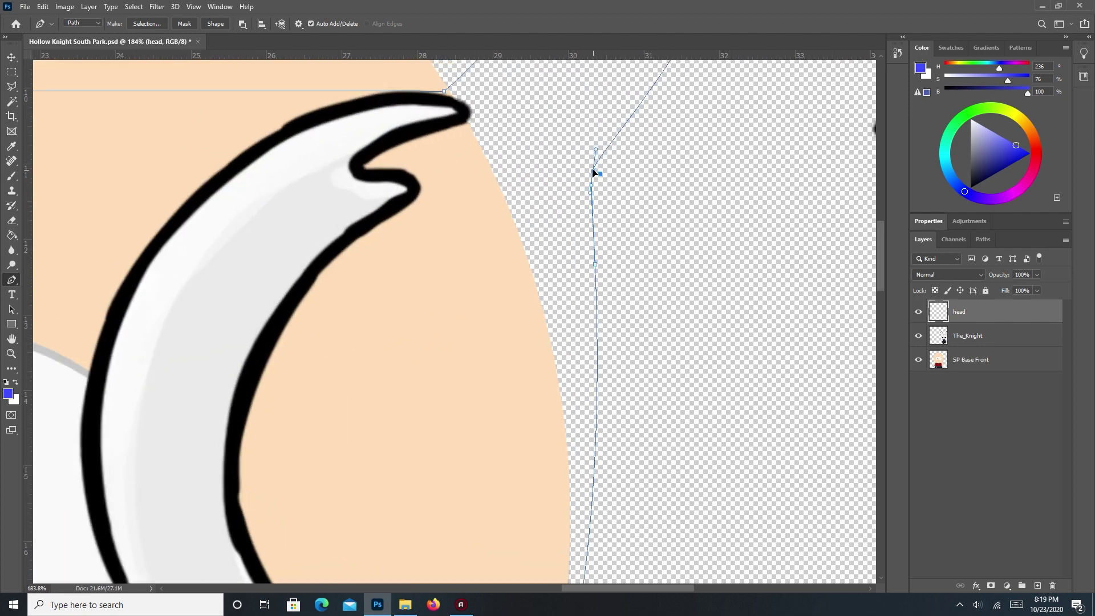
scroll(596, 171, down, 10)
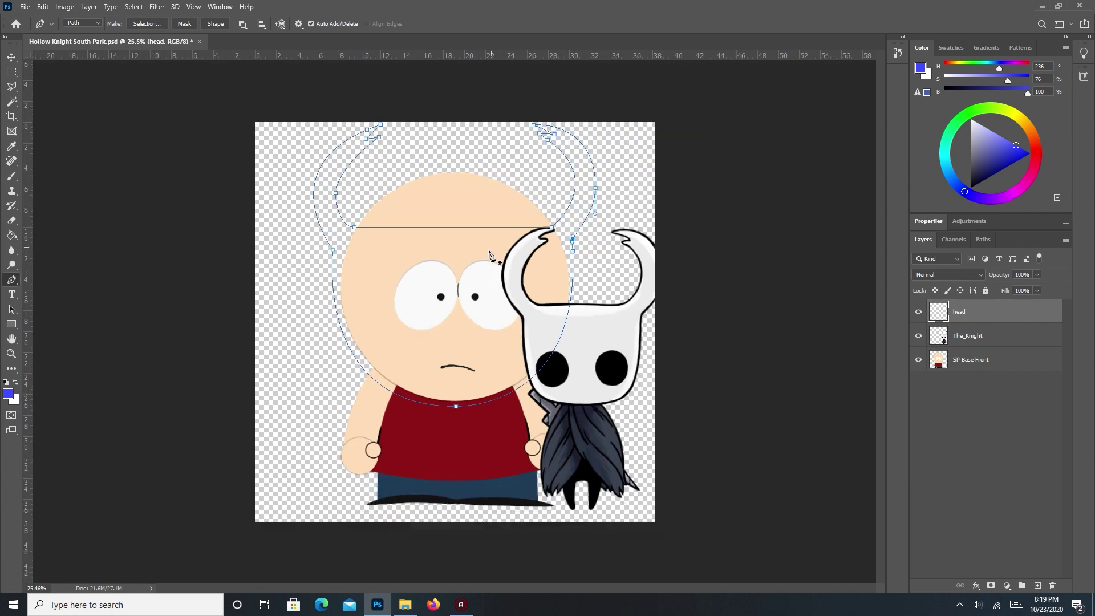
ctrl+click(594, 188)
Convert the head path to a selection and fill it with the off-white sampled from the Knight's horn.
right_click(480, 278)
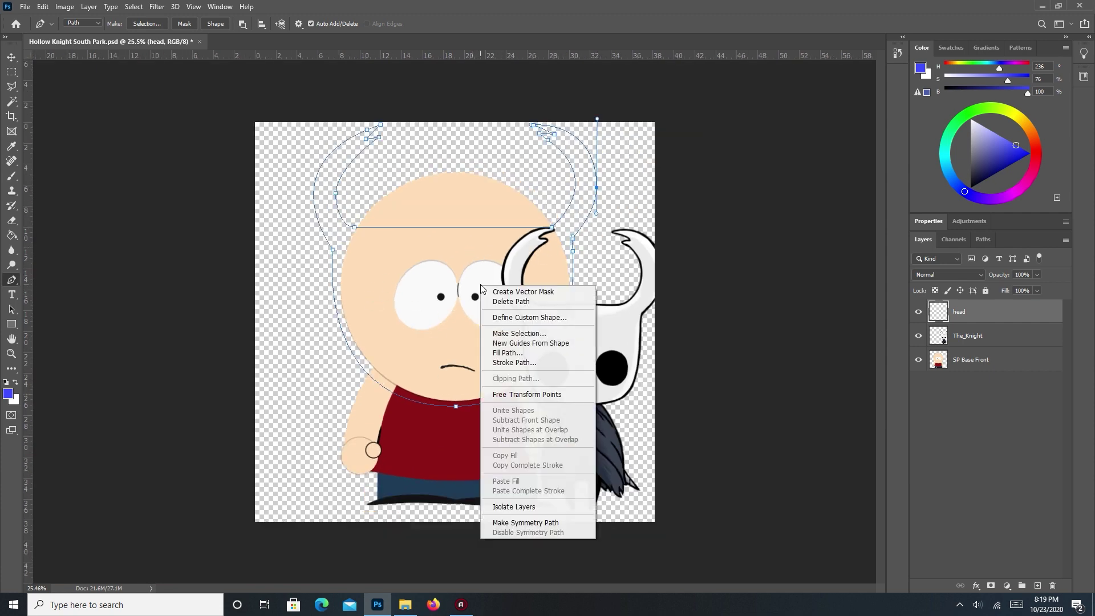
click(517, 331)
click(602, 164)
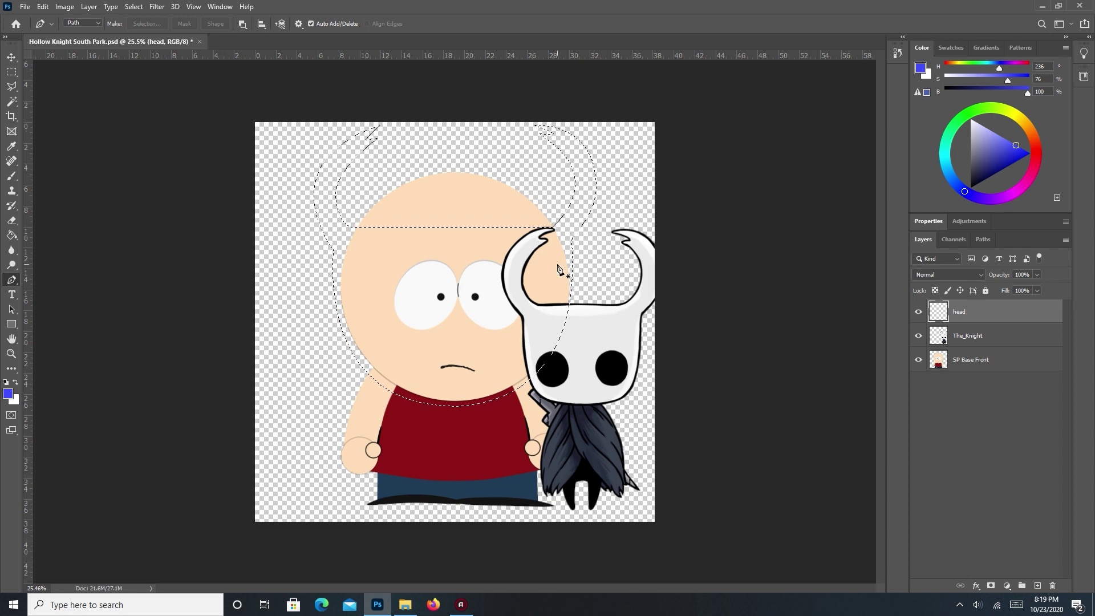
key(i)
click(648, 245)
key(g)
click(450, 293)
key(ctrl+d)
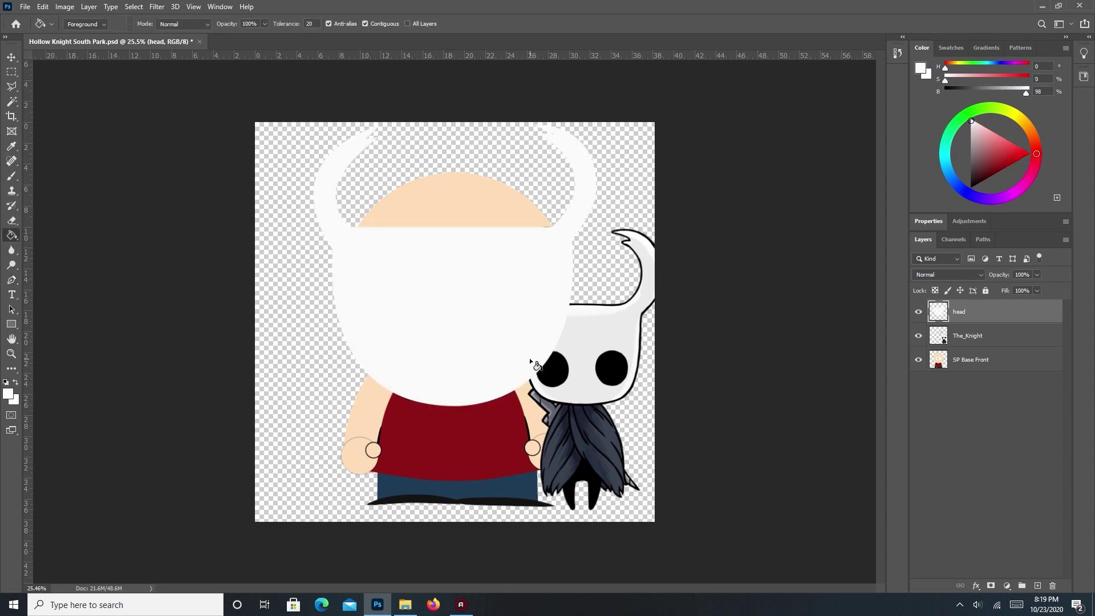
Undo the off-white head fill and the selection, going back to the editable path.
key(v)
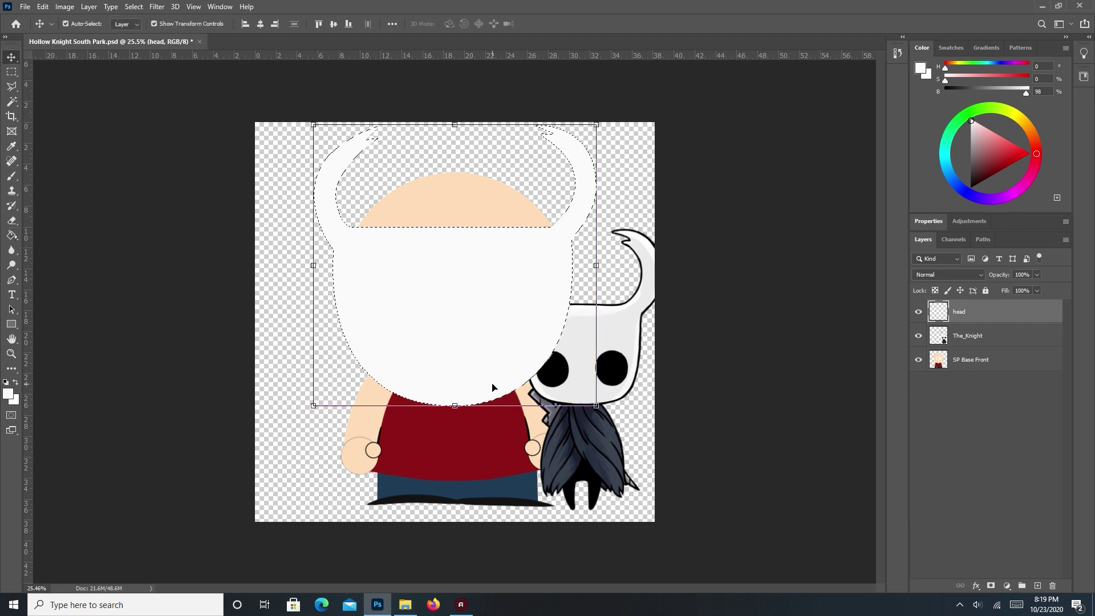
key(ctrl+z)
key(ctrl+z)
key(ctrl+z)
Raise both ends of the forehead line slightly and bulge the outer edges of both horns outward.
drag(354, 227, 353, 224)
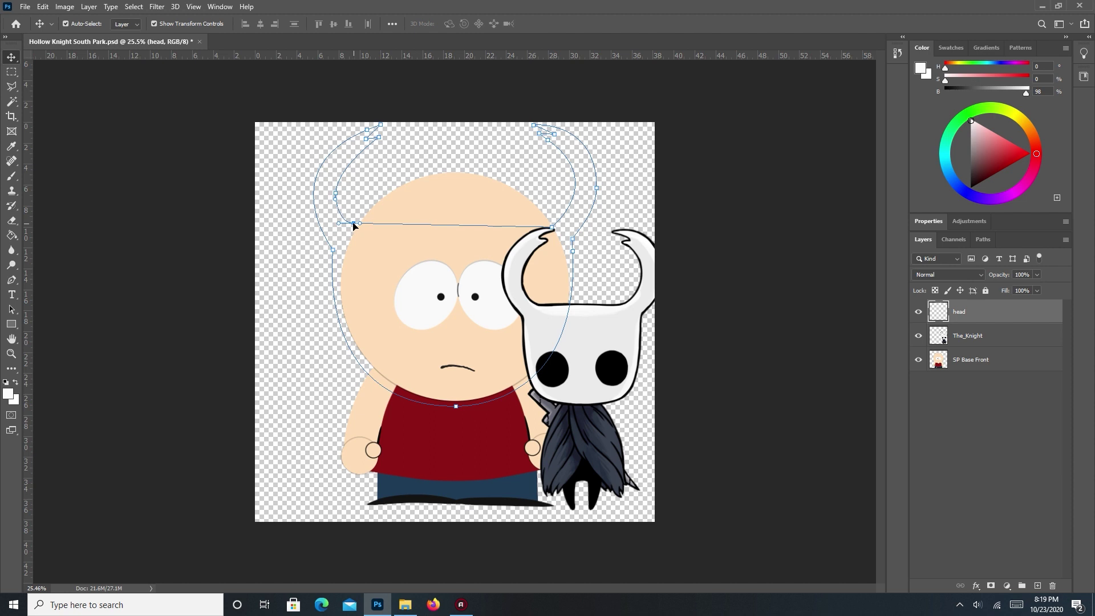
drag(553, 227, 552, 223)
drag(597, 187, 601, 188)
click(317, 177)
drag(271, 167, 265, 169)
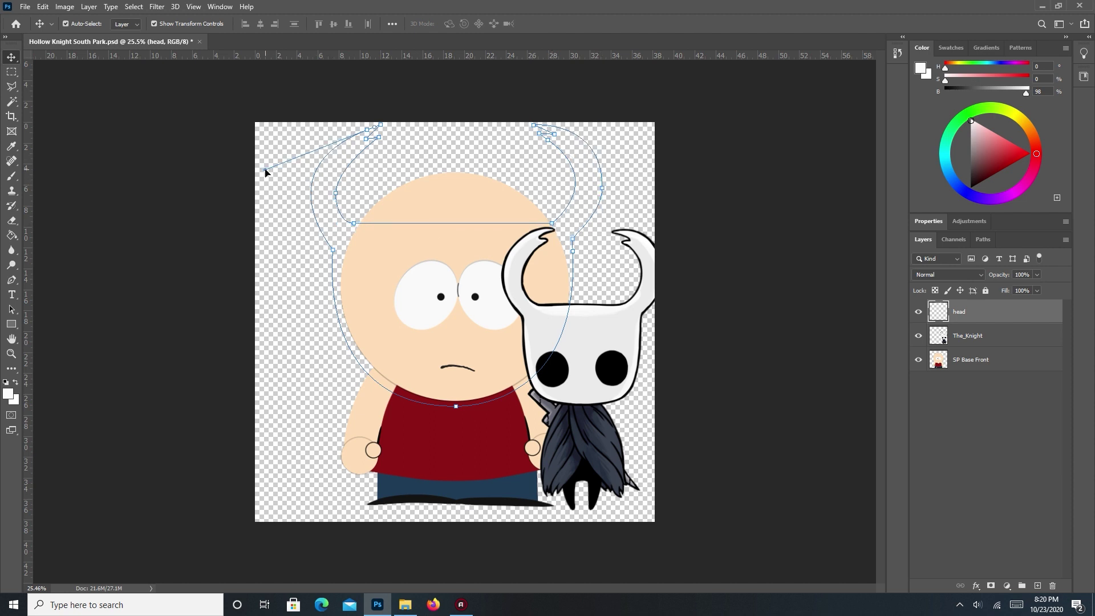
ctrl+click(601, 188)
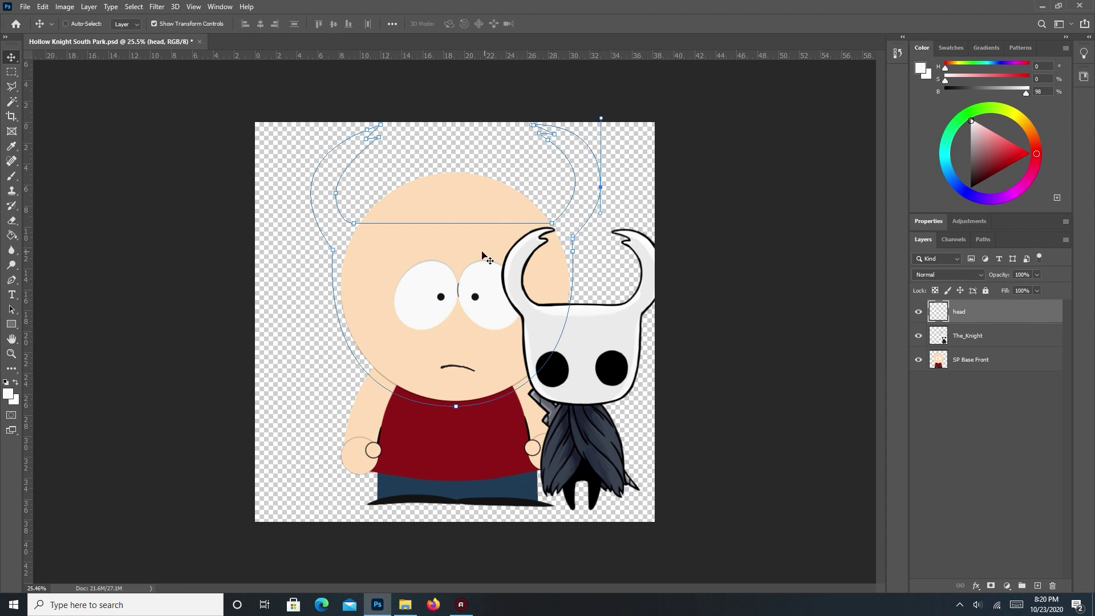
Convert the adjusted head path to a selection.
right_click(517, 259)
click(605, 3)
key(p)
right_click(467, 301)
click(488, 361)
key(Return)
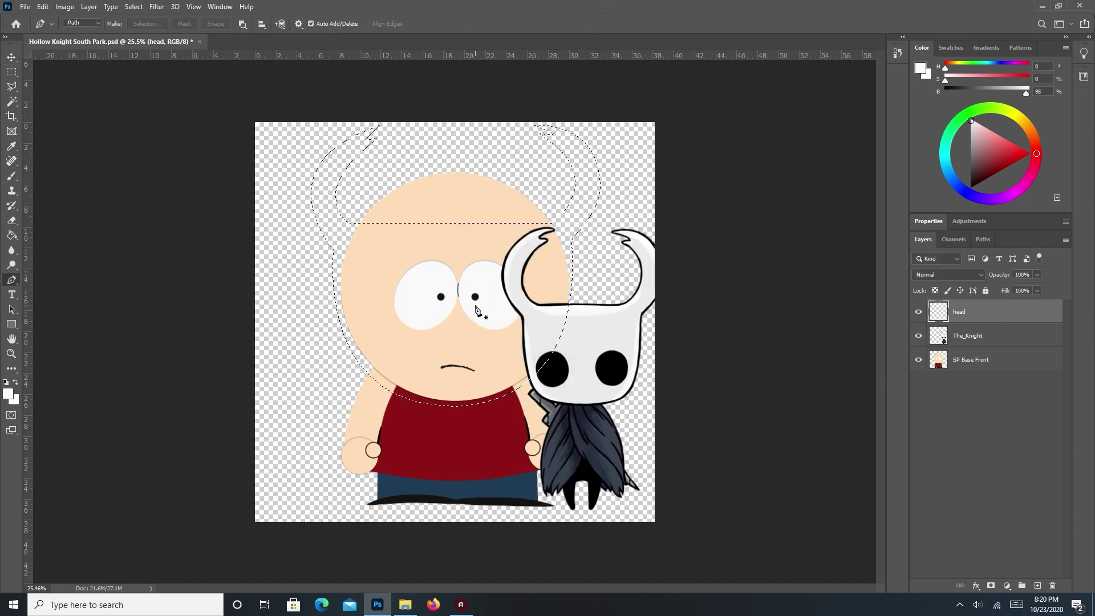
Fill the selected head shape with pure white on the head layer and deselect.
key(g)
key(d)
key(x)
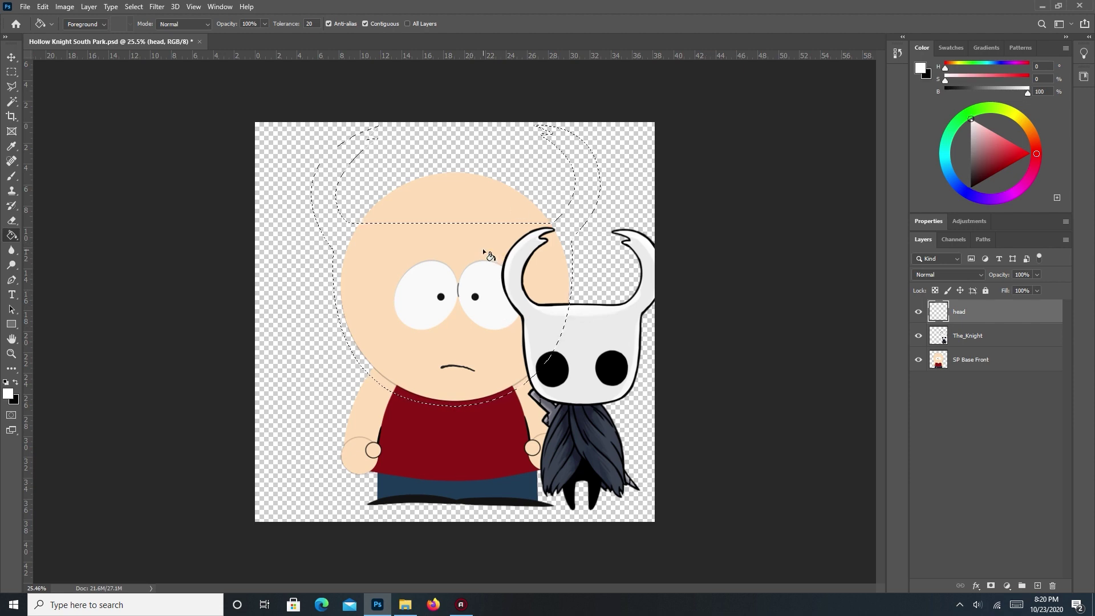
click(482, 248)
key(ctrl+d)
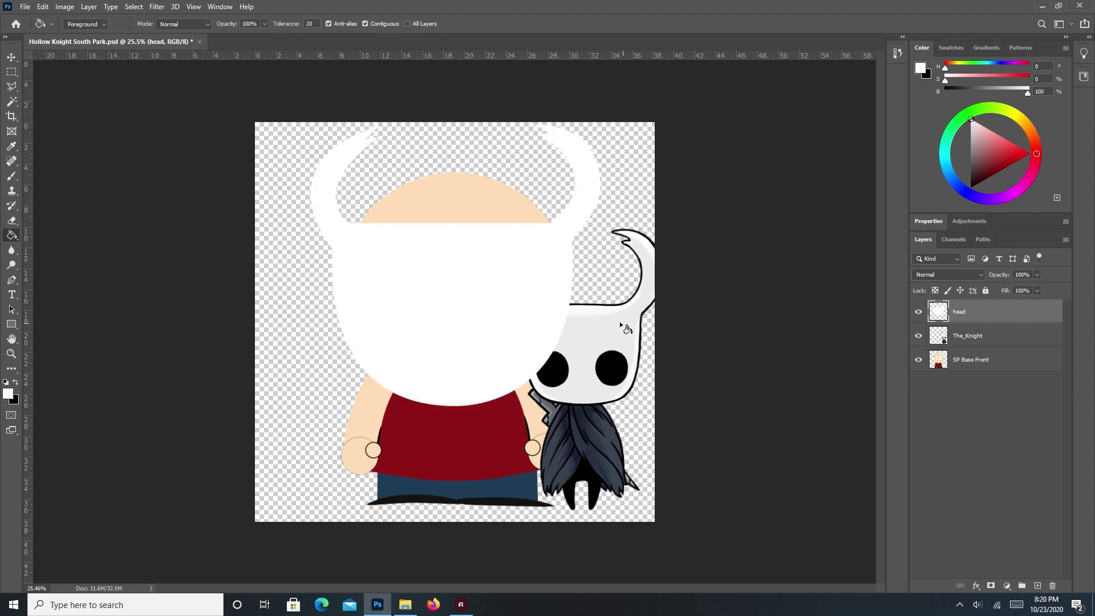
Create a layer named eyes, place it above the head layer, and hide the head layer.
click(976, 335)
key(ctrl+shift+n)
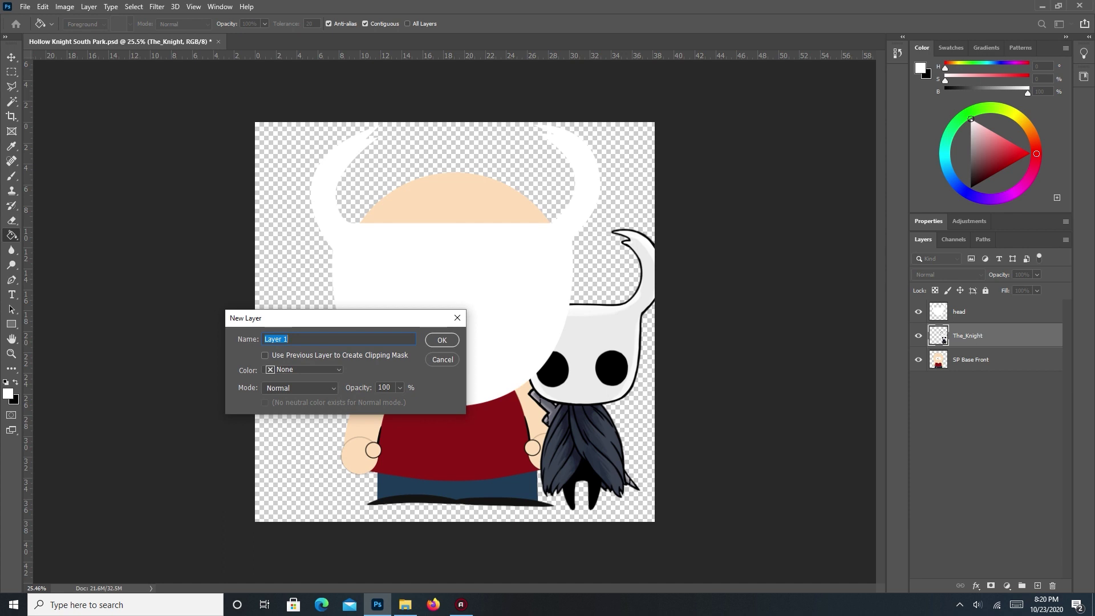
text(eyes)
key(Return)
drag(980, 338, 970, 306)
click(918, 335)
Magic Wand select the eye whites on SP Base Front, then activate the eyes layer and show the head layer again.
key(w)
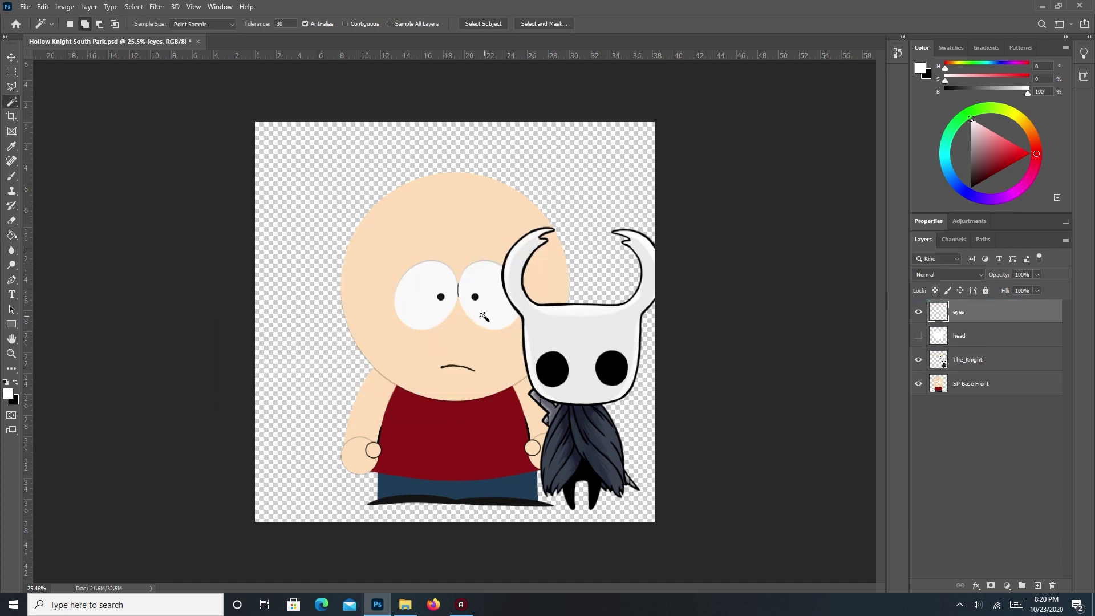
click(968, 384)
click(484, 291)
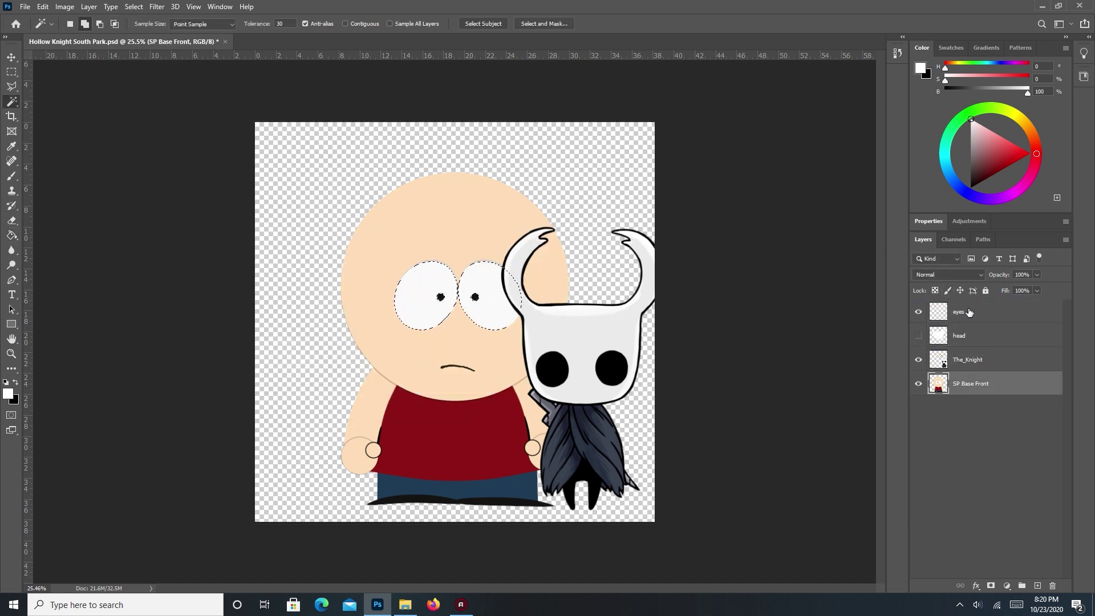
click(968, 312)
click(918, 335)
scroll(392, 323, up, 7)
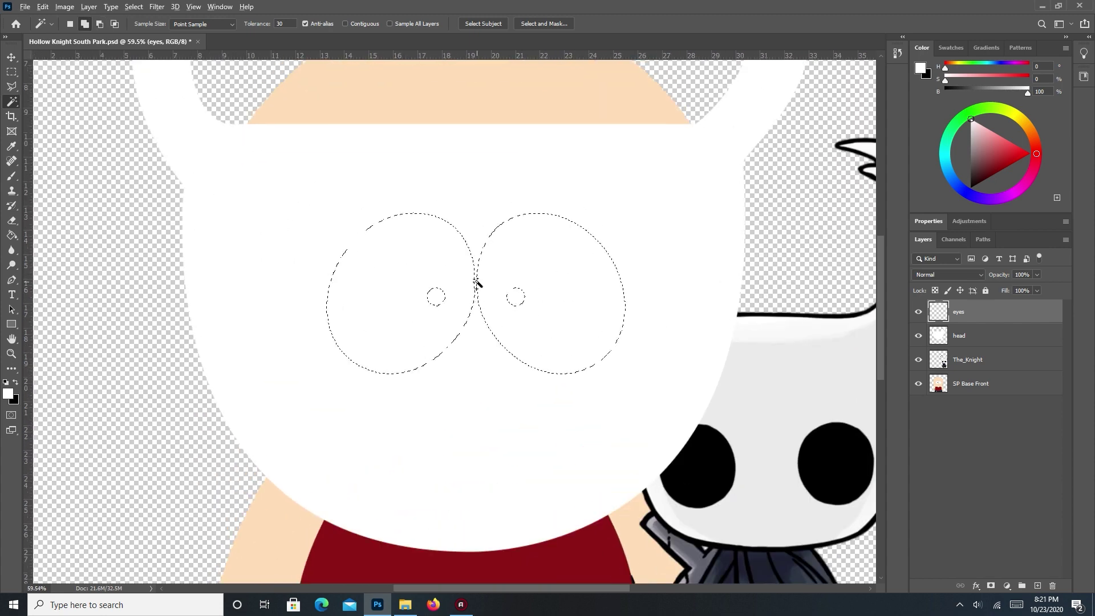
scroll(477, 284, up, 3)
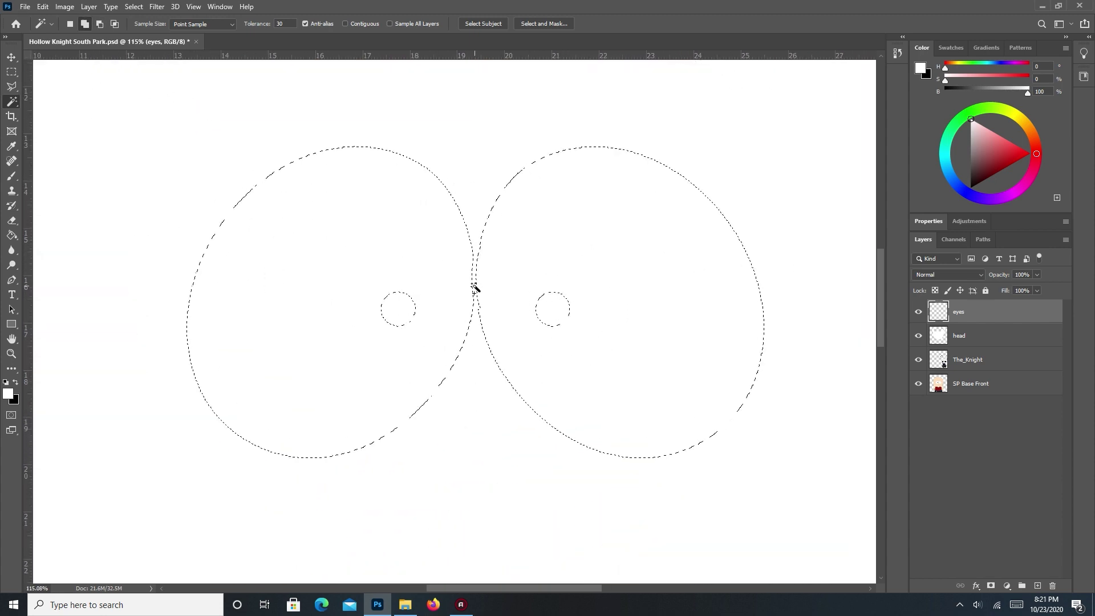
Fill the eye selection with black on the eyes layer.
key(x)
key(g)
click(427, 314)
click(405, 317)
key(ctrl+z)
Deselect and paint over both white pupil holes with a black brush of size 60.
key(e)
key(w)
key(b)
key(bracketright)
key(bracketright)
key(bracketright)
key(bracketright)
key(bracketright)
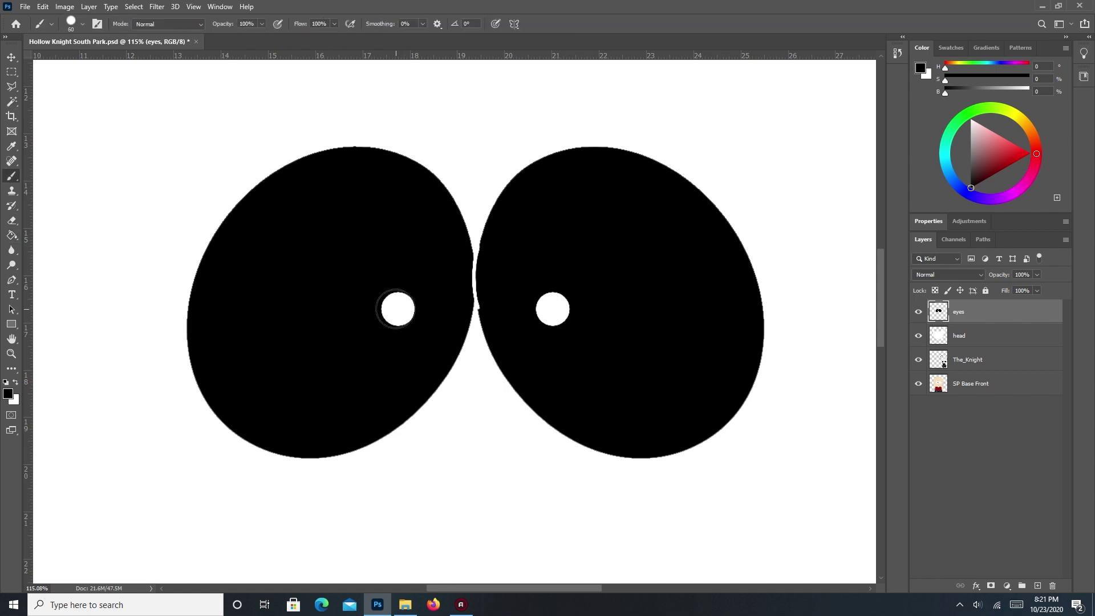
click(398, 309)
click(550, 310)
Try to close the thin white gap between the two eyes with a black brush stroke.
scroll(484, 281, up, 5)
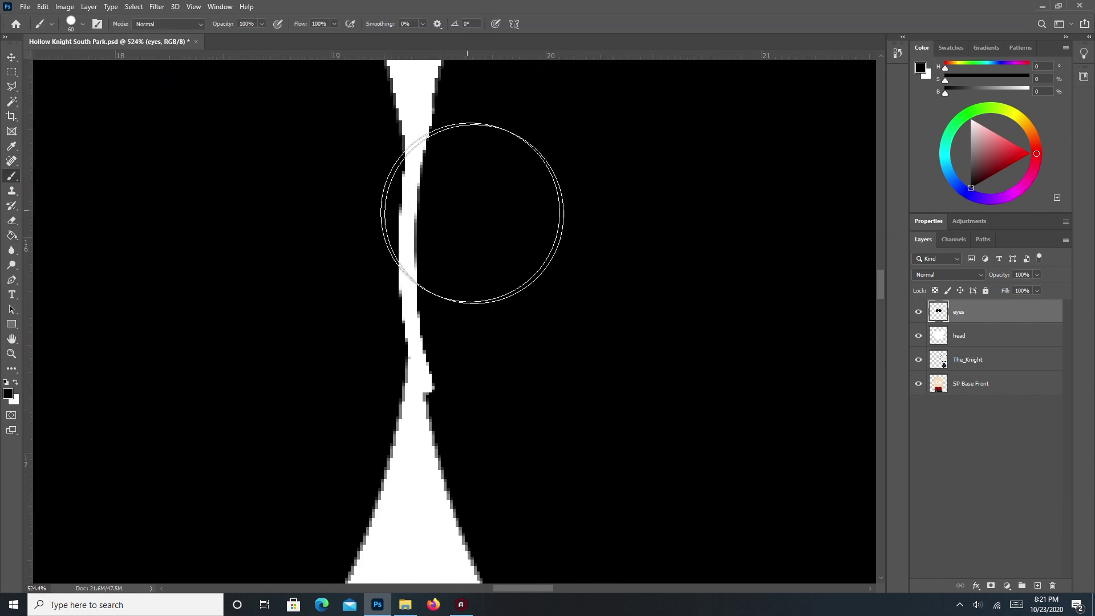
mouse_move(499, 171)
mouse_down()
mouse_move(479, 265)
mouse_move(496, 347)
mouse_up()
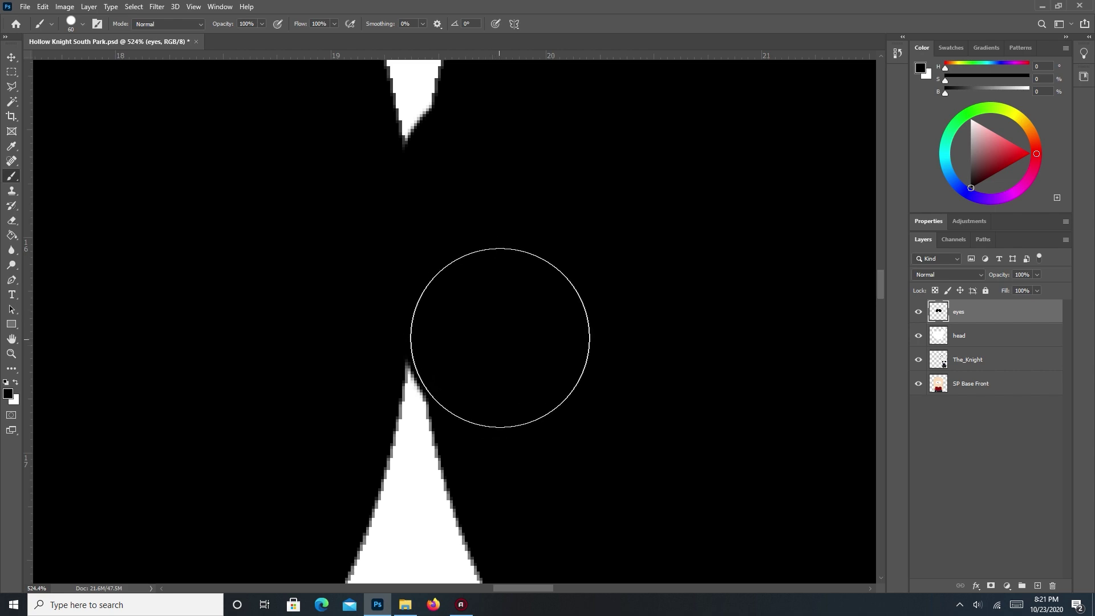
scroll(519, 264, down, 8)
scroll(545, 257, up, 3)
scroll(546, 260, up, 2)
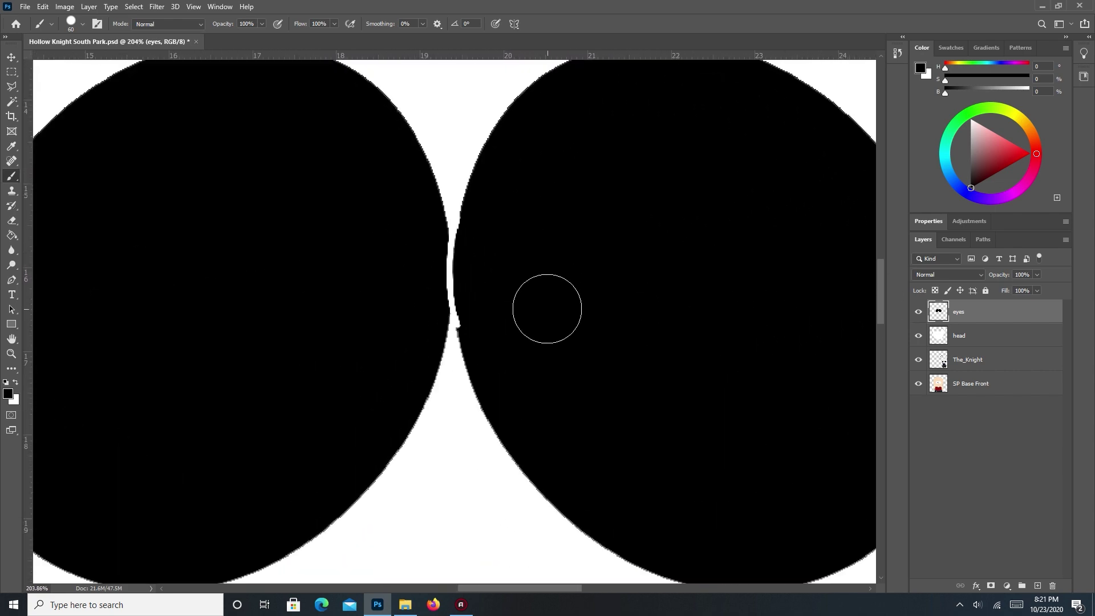
scroll(479, 283, down, 3)
scroll(479, 281, down, 4)
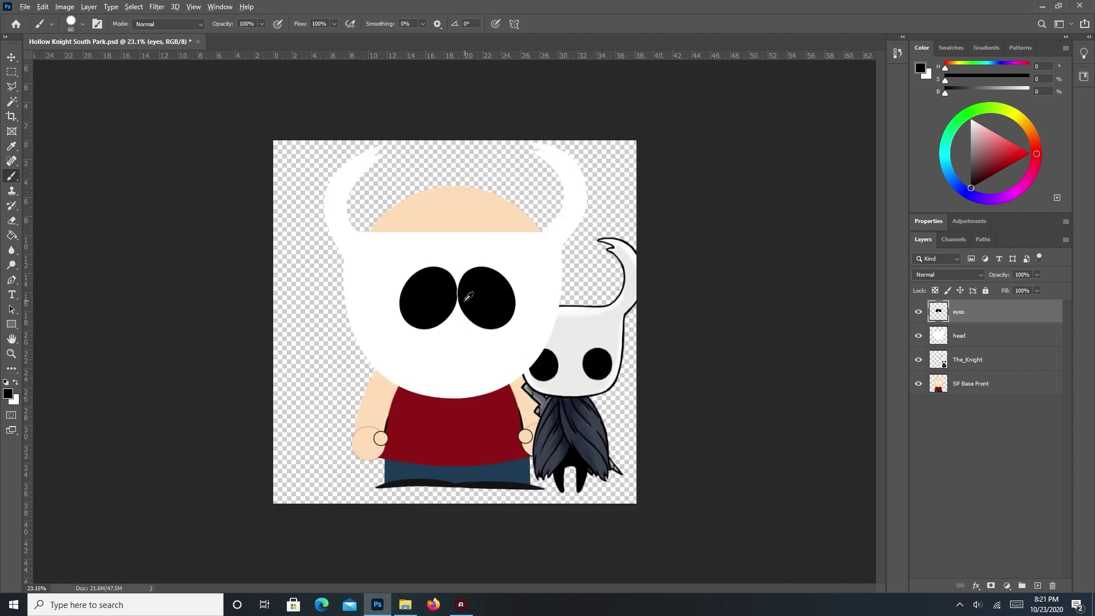
Create a layer named cape above The_Knight layer and sample the dark blue-grey of the Knight's cape as the foreground colour.
scroll(465, 299, up, 1)
click(981, 335)
click(971, 383)
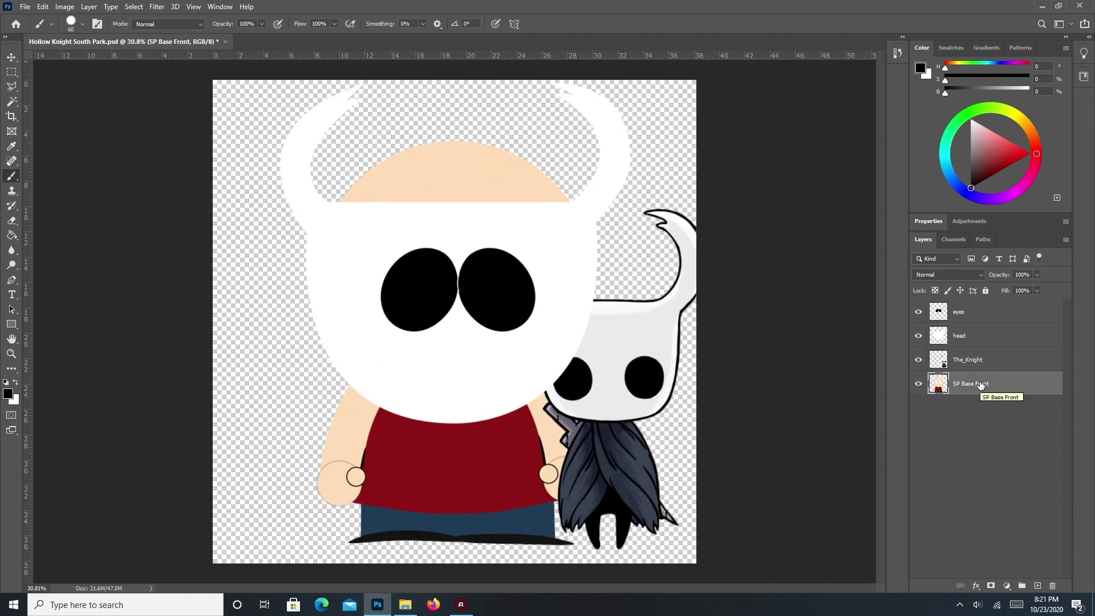
click(973, 367)
key(ctrl+shift+n)
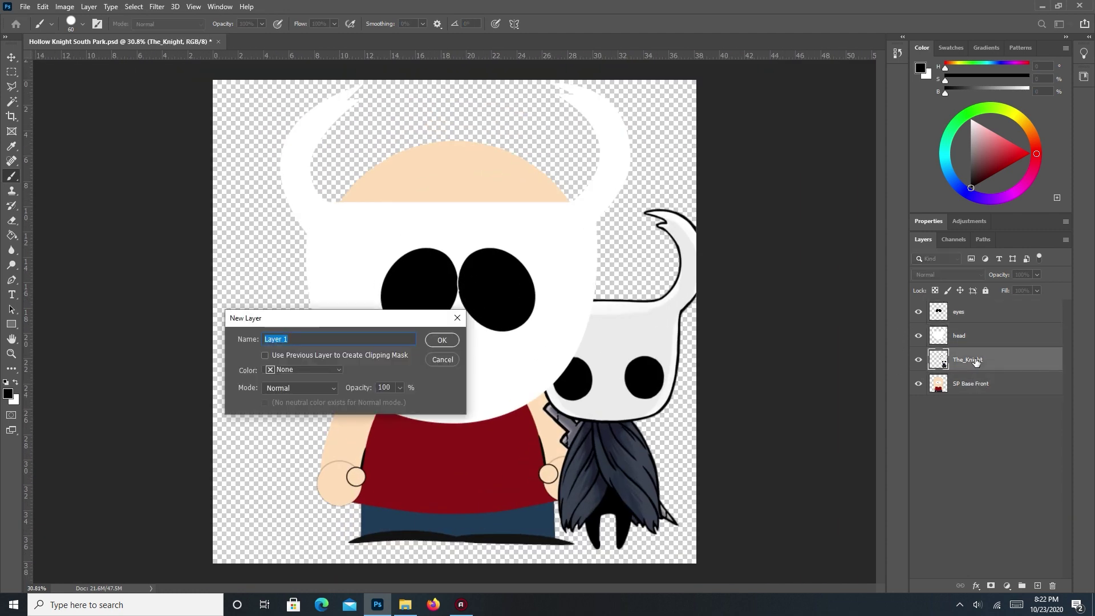
text(cape)
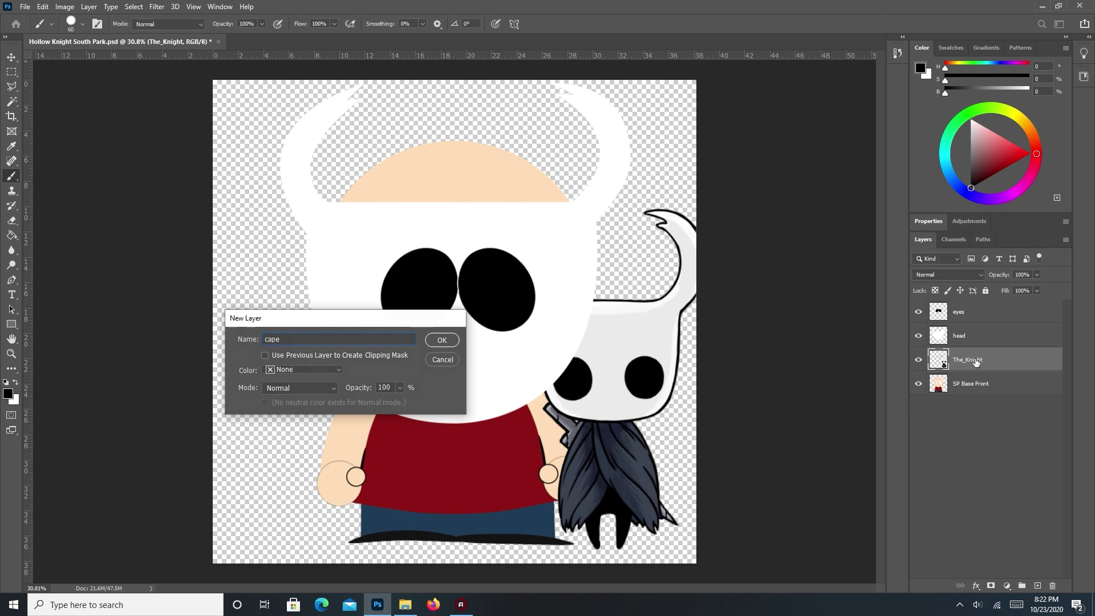
key(Return)
key(i)
click(643, 470)
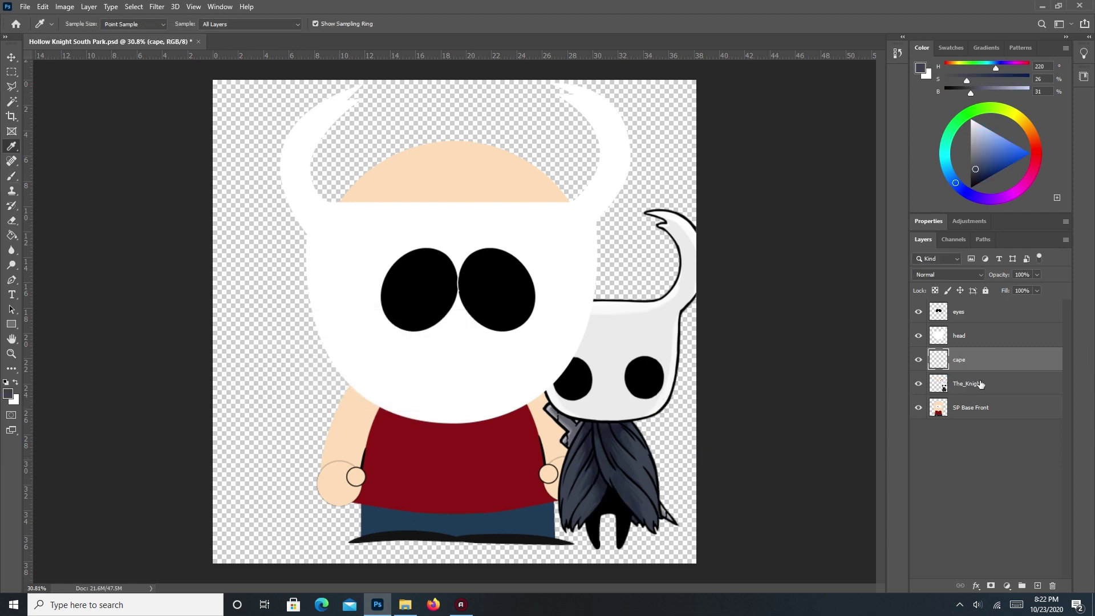
Move the The_Knight reference image further right, away from the character's arm, and make the cape layer active again.
key(p)
scroll(350, 378, up, 5)
scroll(383, 396, down, 1)
drag(408, 395, 325, 277)
click(961, 391)
key(v)
drag(662, 329, 707, 329)
click(969, 363)
Draw a closed Pen path for the cape's front flap from the right shoulder around the arm, curving diagonally up to the opposite shoulder.
key(p)
click(564, 260)
drag(603, 476, 639, 371)
click(602, 480)
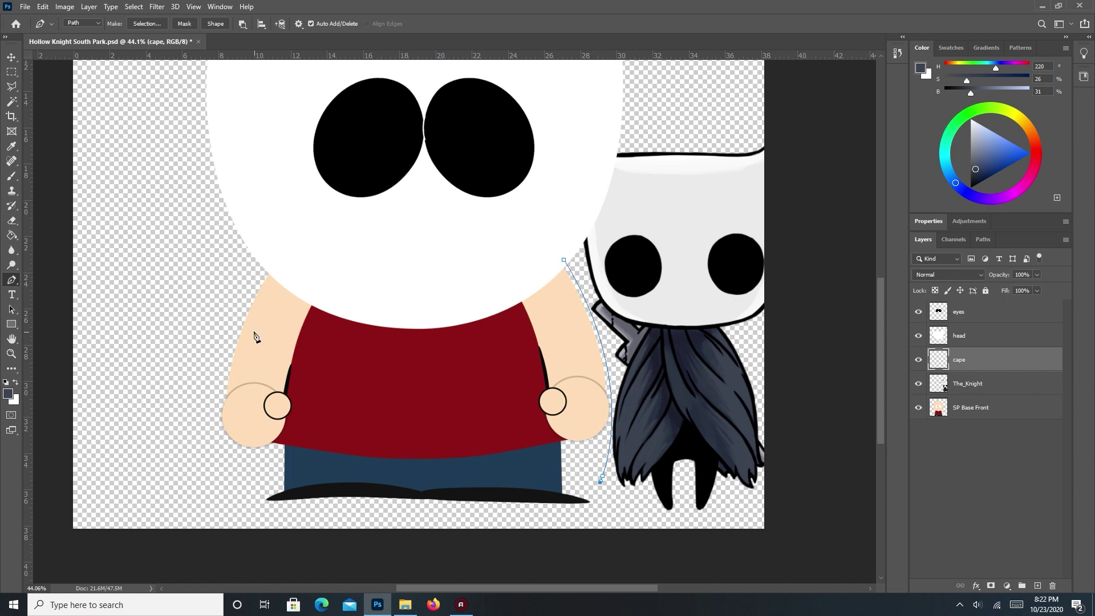
drag(300, 287, 419, 480)
scroll(597, 483, up, 8)
drag(625, 488, 628, 491)
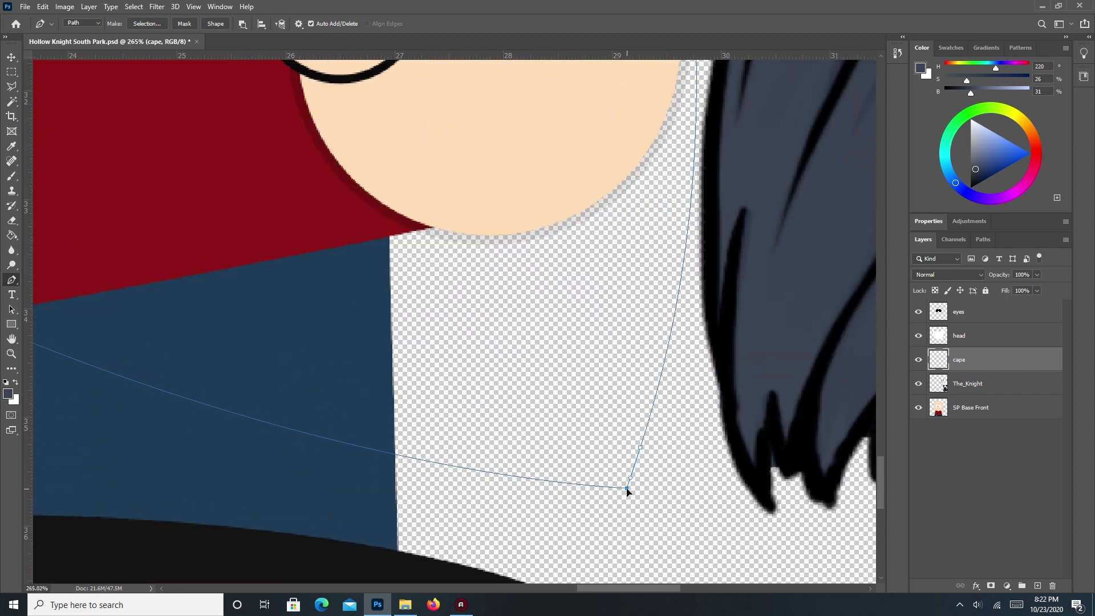
scroll(527, 462, down, 3)
scroll(528, 467, down, 5)
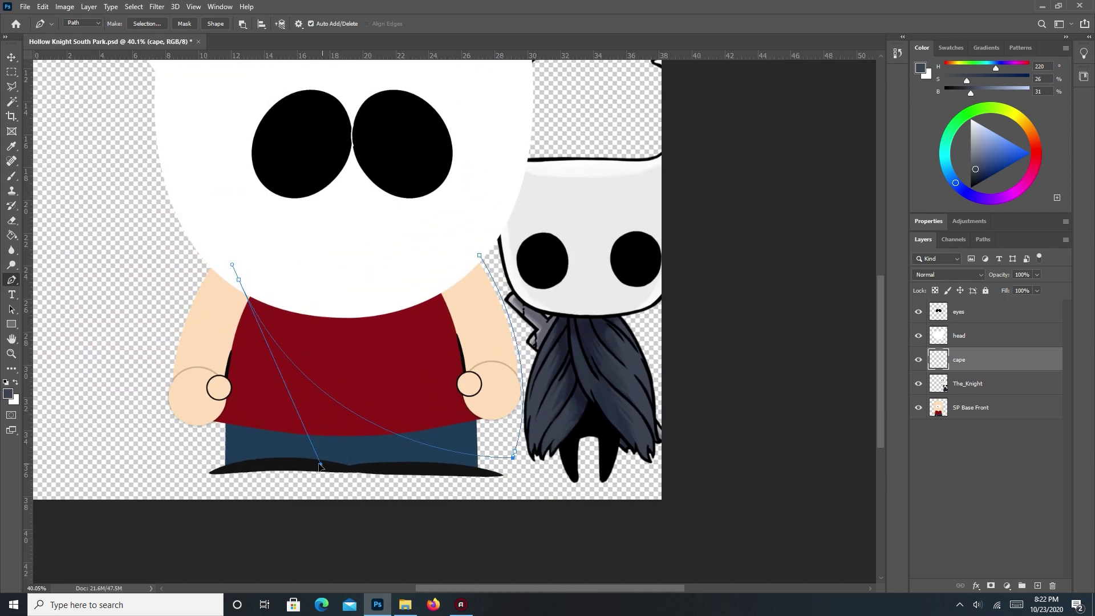
click(301, 458)
drag(236, 279, 228, 273)
click(479, 255)
Turn the flap path into a selection and fill it with the dark blue-grey on the cape layer.
right_click(410, 356)
click(434, 139)
click(593, 162)
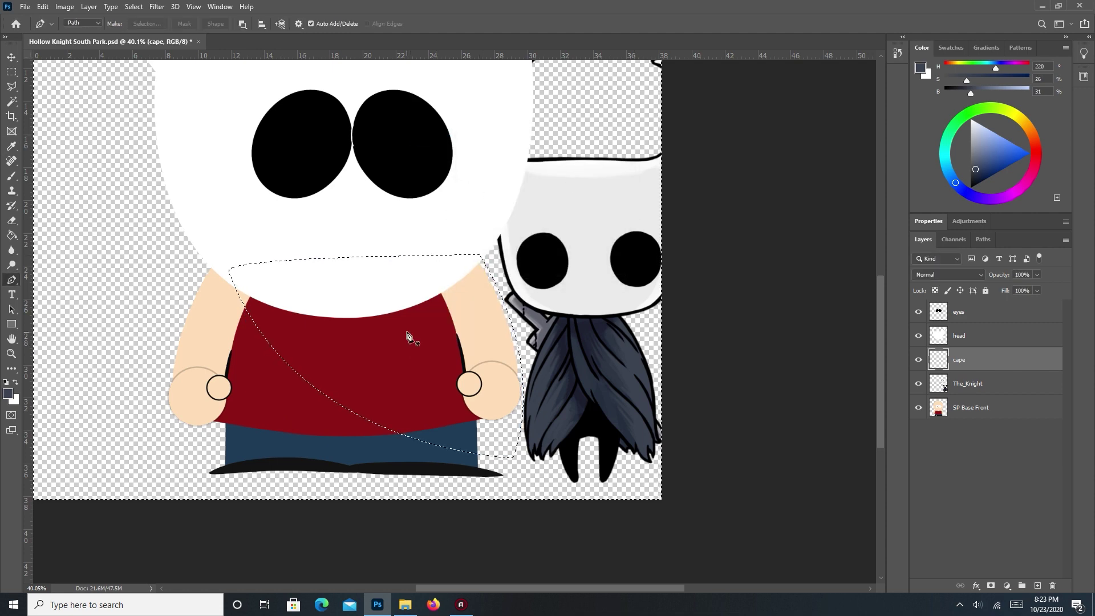
key(g)
click(401, 351)
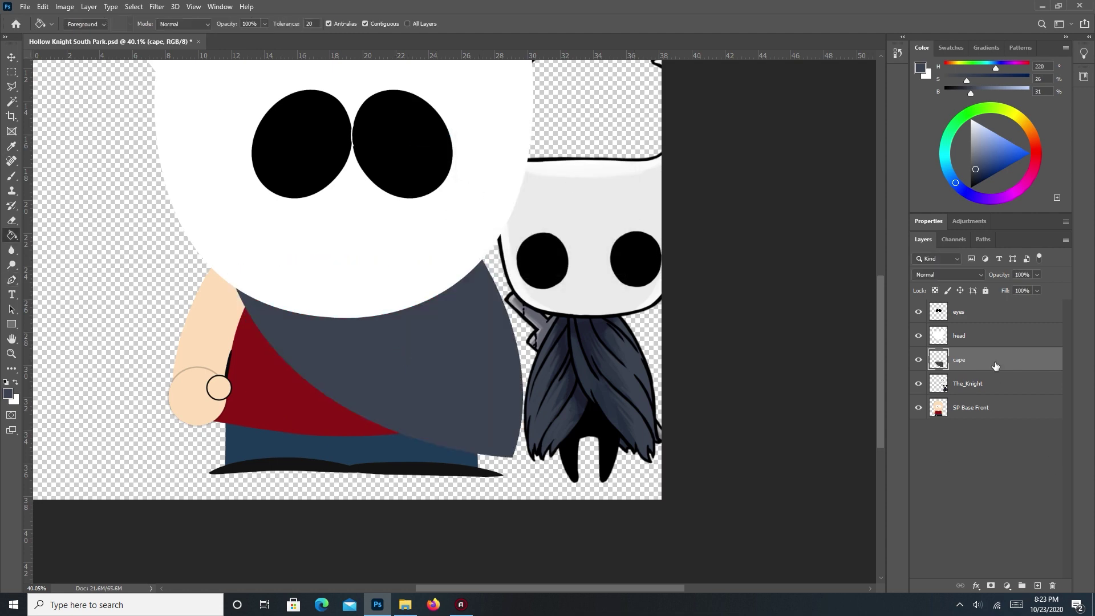
Add a drop shadow to the cape layer with 24% opacity and a size of 10 px.
double_click(996, 366)
mouse_move(791, 305)
mouse_down()
mouse_move(865, 310)
mouse_move(782, 318)
mouse_up()
drag(836, 256, 805, 259)
scroll(861, 257, down, 3)
drag(783, 317, 785, 318)
key(Up)
key(Up)
key(Up)
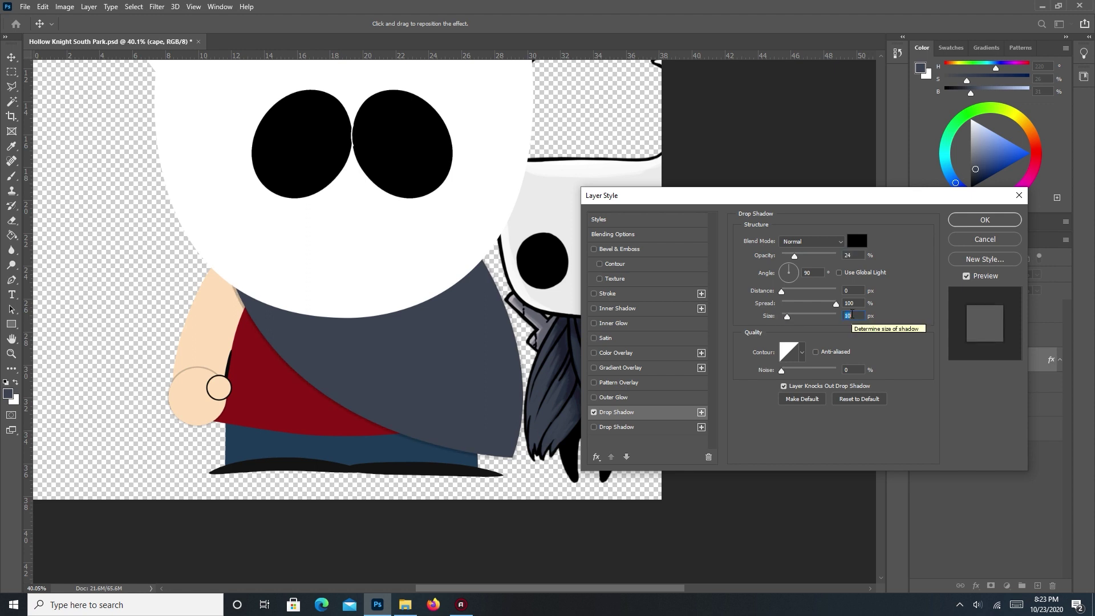
key(Return)
Create a layer named below cape directly above The_Knight layer.
click(977, 405)
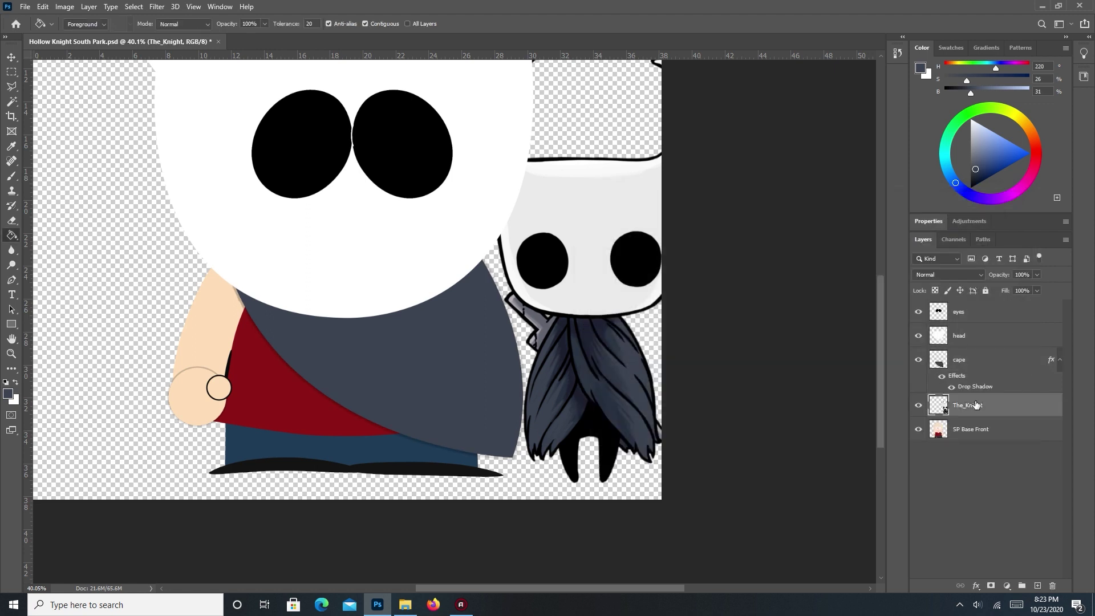
key(ctrl+shift+n)
text(below cape)
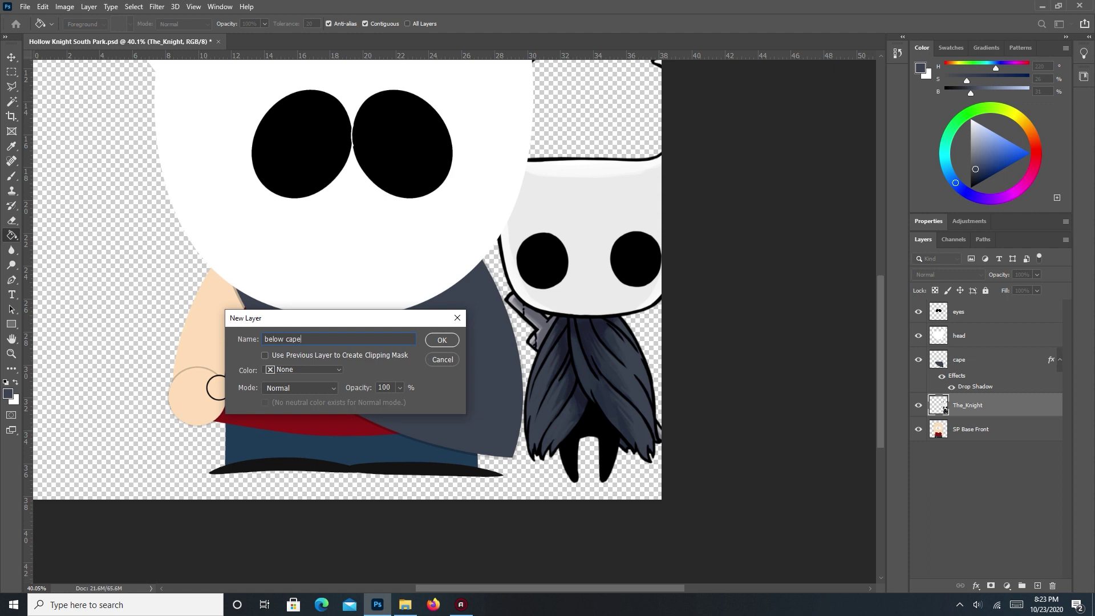
key(Return)
Draw a Pen path from the head's left edge around the outside of the uncovered arm and across beneath the front flap.
key(p)
scroll(253, 278, up, 6)
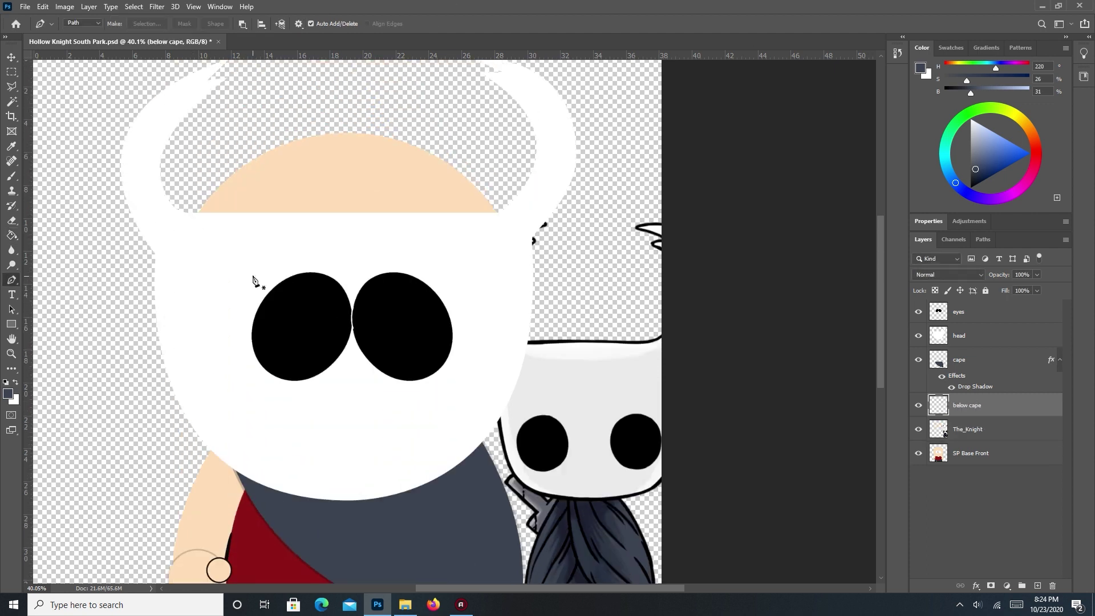
scroll(254, 279, down, 4)
click(213, 343)
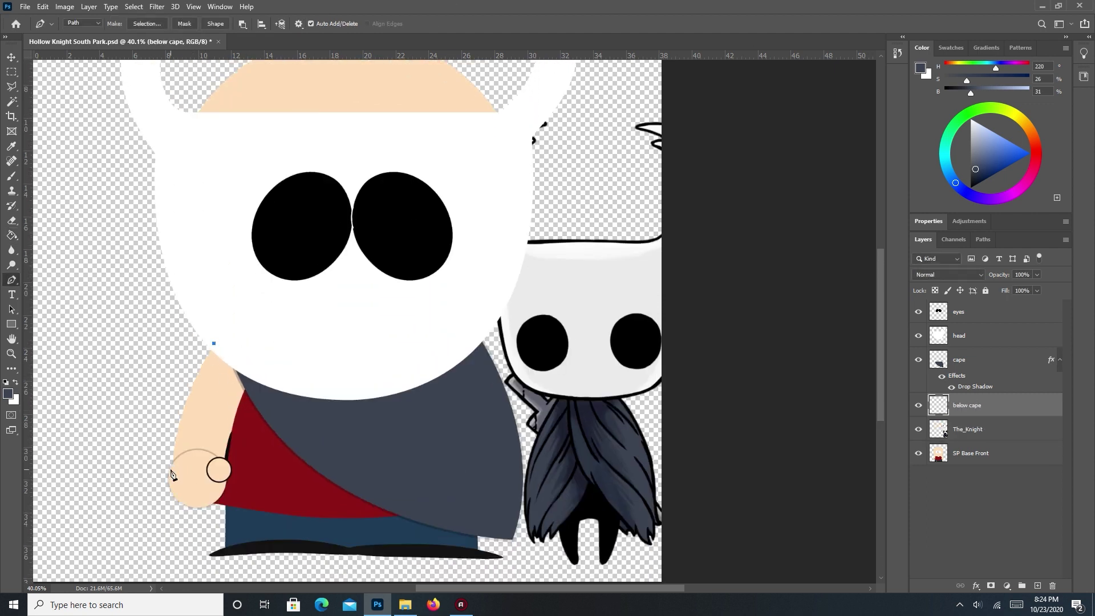
click(171, 535)
drag(171, 536, 155, 409)
click(347, 469)
drag(336, 474, 219, 549)
Refine the lower corner and bottom curve of the second flap's path and close it at the shoulder.
scroll(127, 550, up, 6)
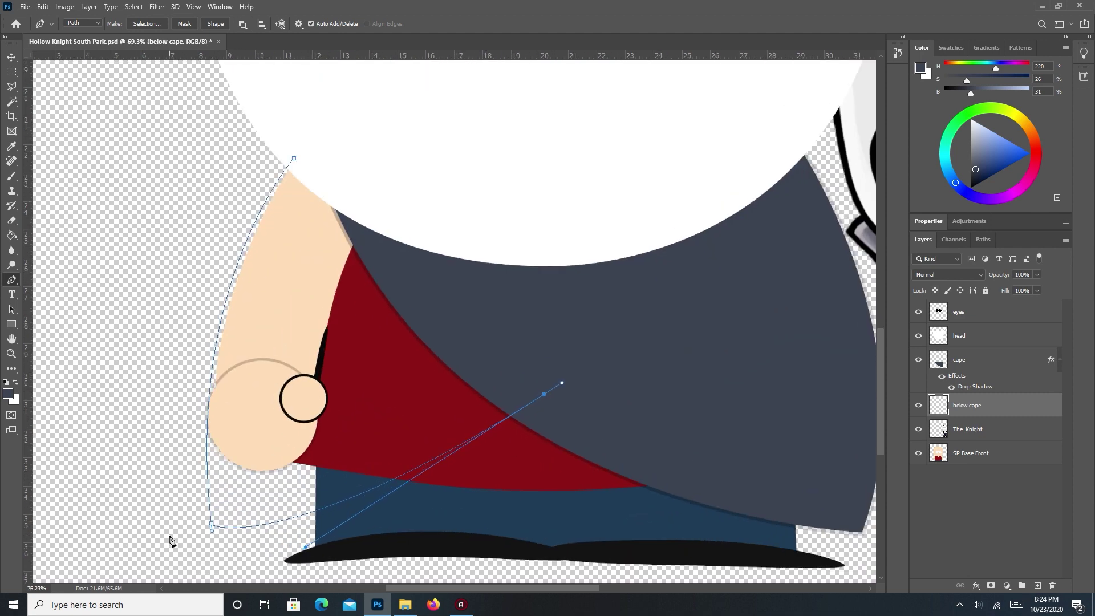
drag(418, 558, 523, 503)
ctrl+click(241, 512)
drag(242, 527, 214, 357)
scroll(244, 514, down, 5)
scroll(244, 513, down, 1)
drag(491, 417, 542, 417)
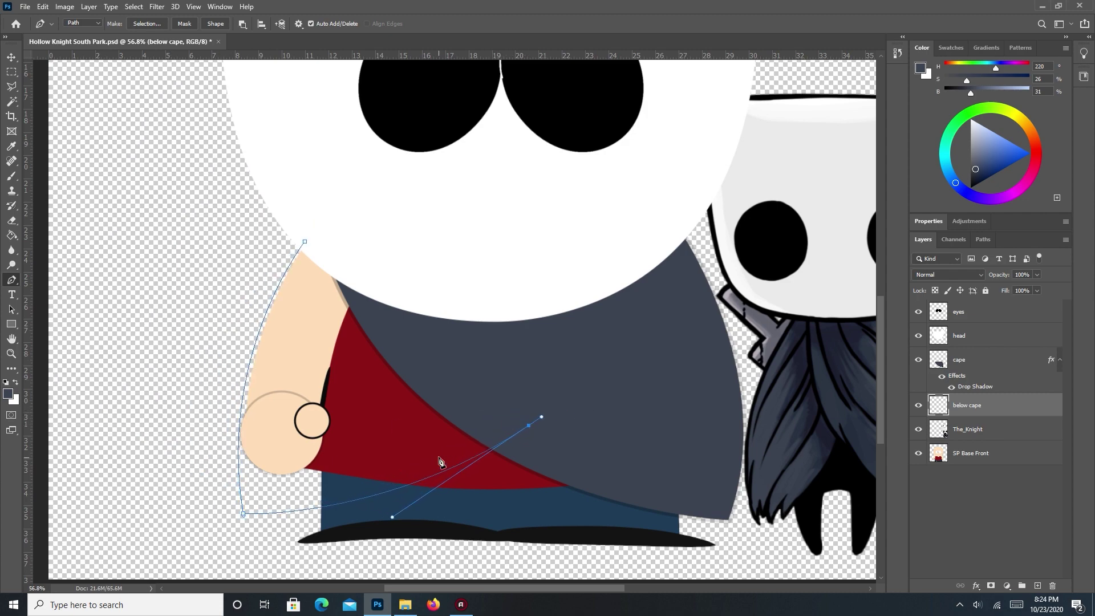
scroll(449, 461, down, 2)
scroll(435, 460, up, 1)
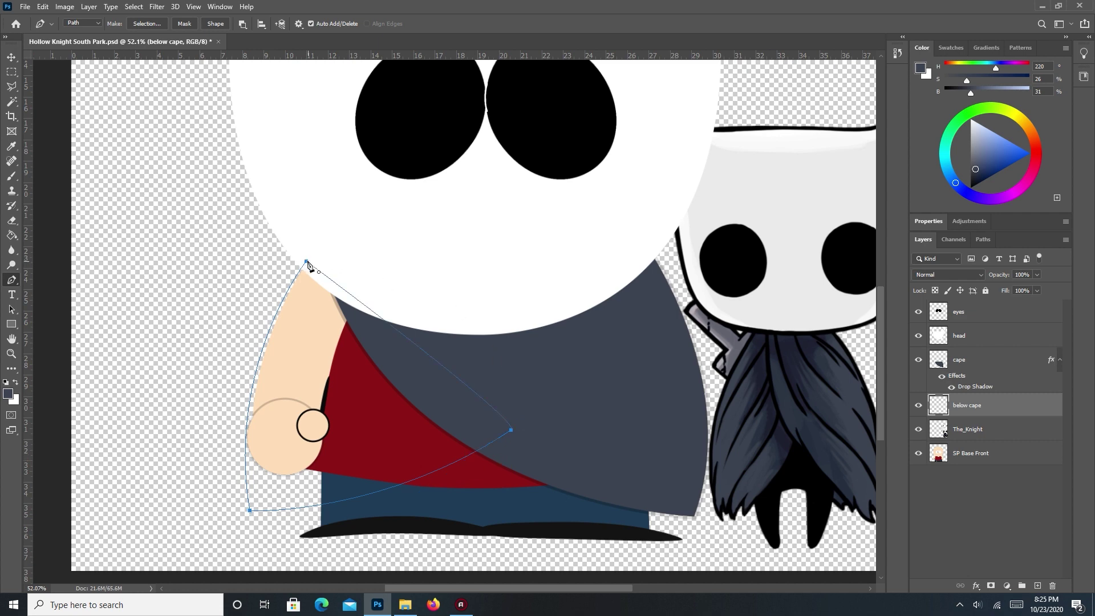
Convert the second flap's path to a selection, fill it with the dark blue-grey and deselect.
right_click(427, 428)
click(473, 226)
key(Return)
key(g)
click(353, 390)
key(ctrl+d)
Create a layer named legs directly above The_Knight layer.
scroll(495, 477, down, 2)
scroll(431, 519, up, 1)
scroll(432, 519, down, 1)
scroll(482, 506, up, 1)
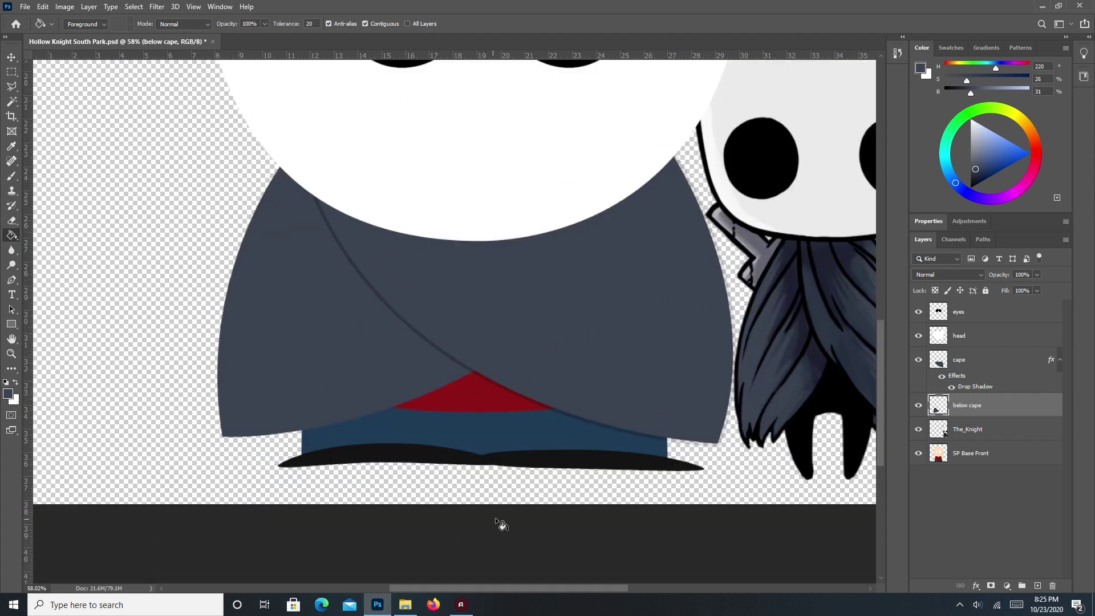
scroll(500, 416, up, 3)
scroll(493, 423, down, 2)
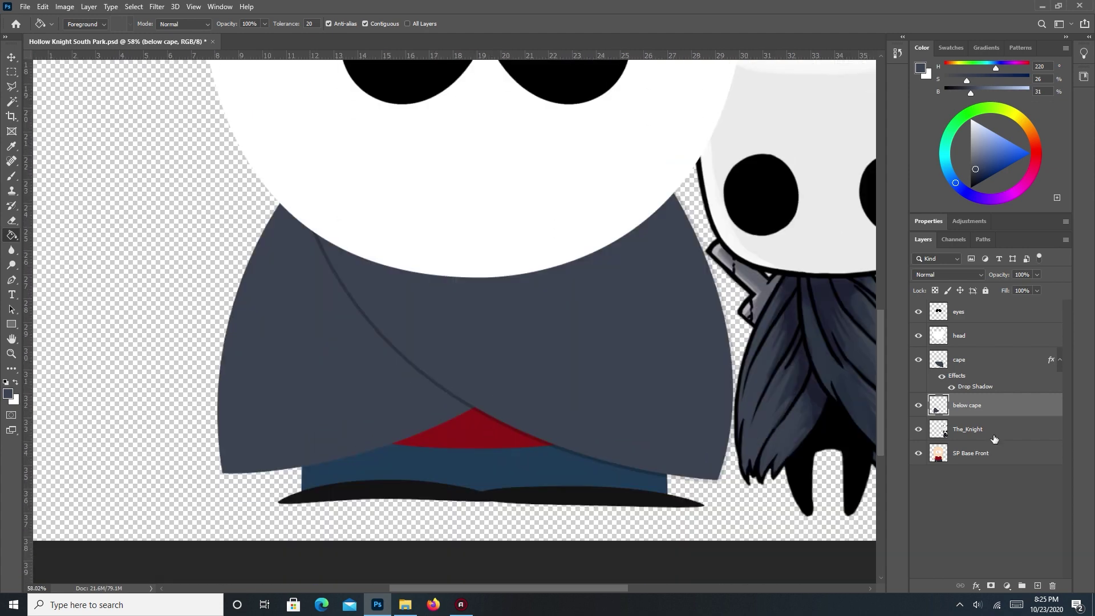
click(982, 453)
click(983, 431)
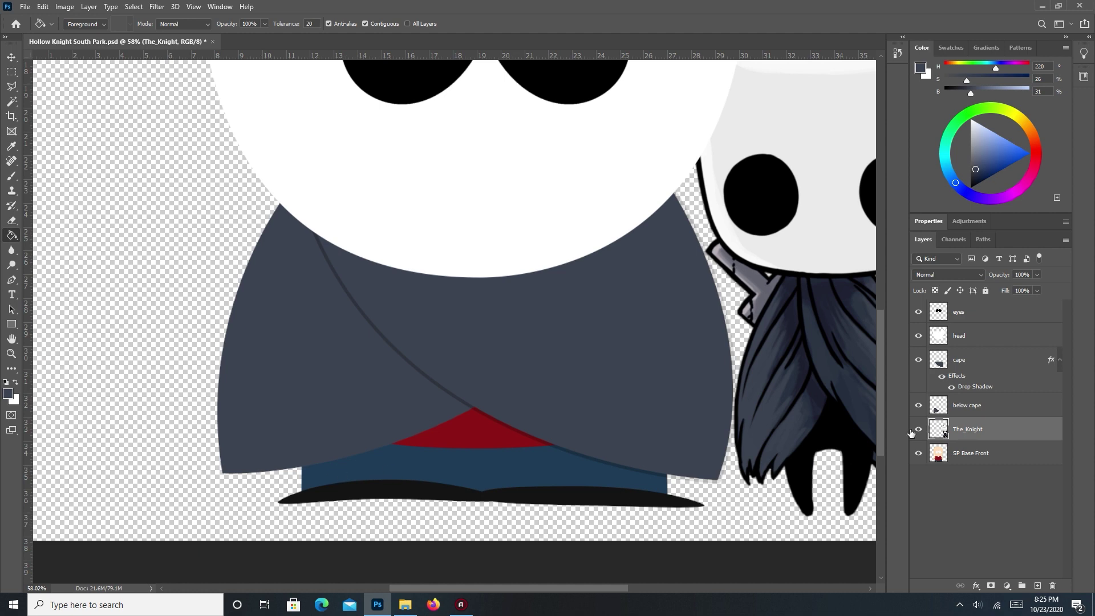
key(ctrl+shift+n)
text(legs)
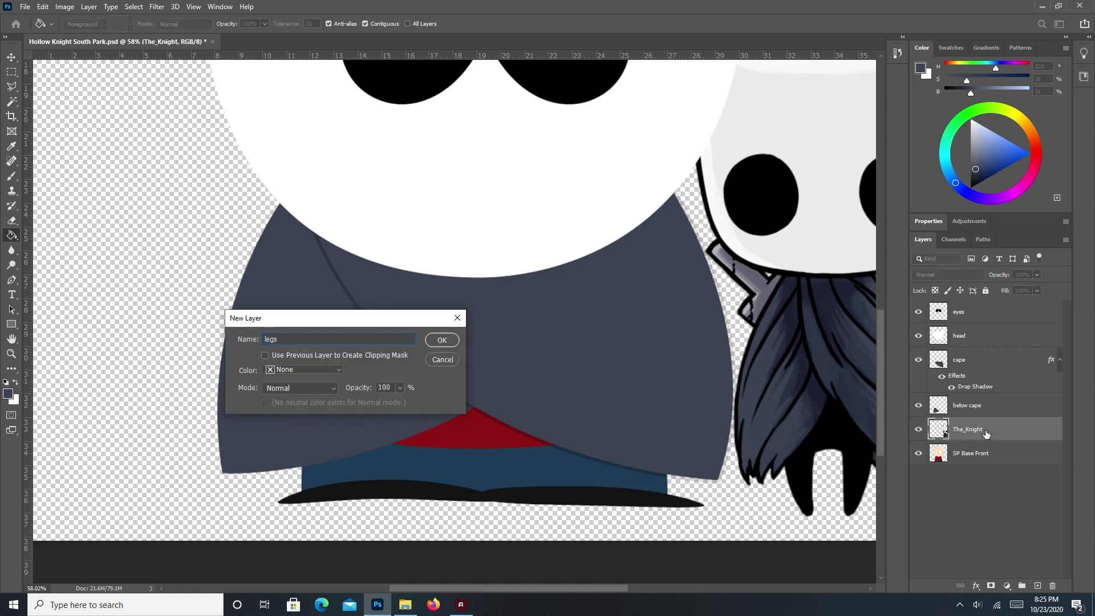
key(Return)
Draw a closed Pen path around the trousers, running along the shoes and extending up beneath the cape.
key(p)
scroll(300, 455, down, 2)
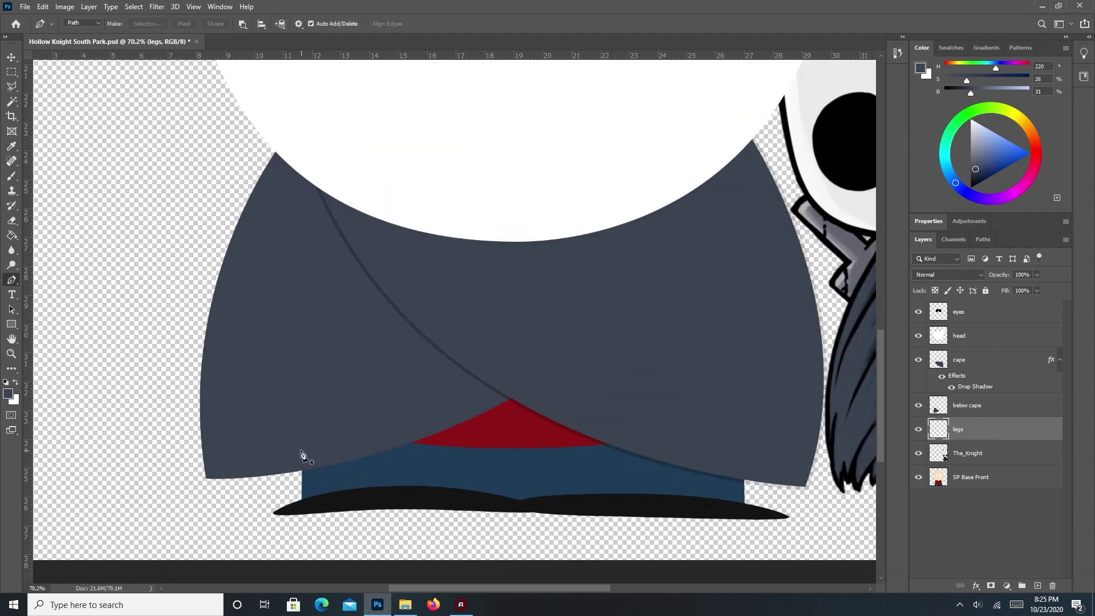
scroll(307, 455, up, 4)
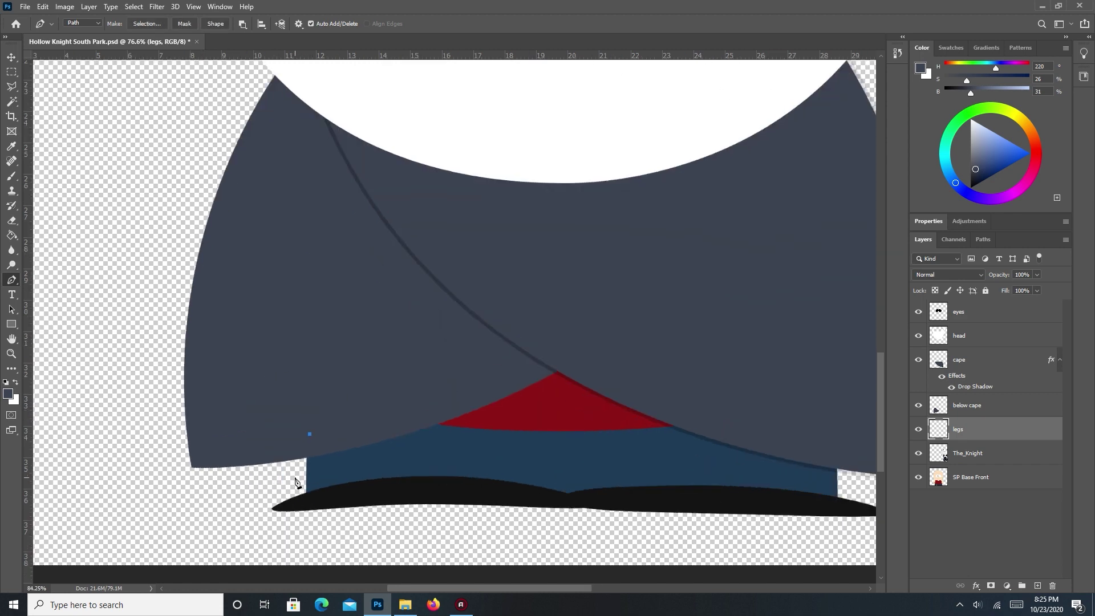
click(312, 426)
click(311, 509)
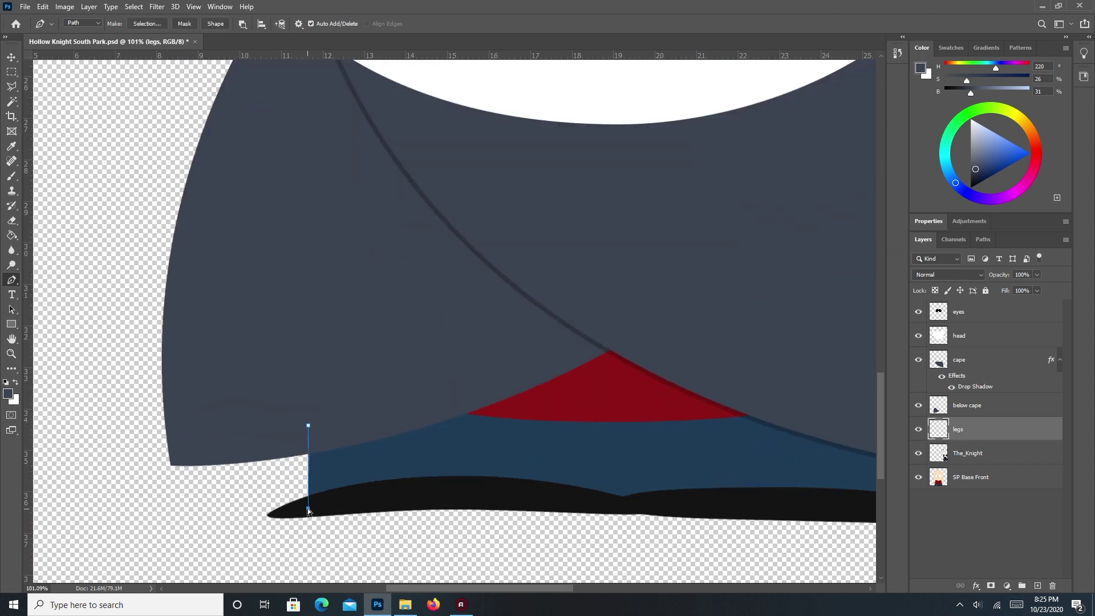
drag(584, 490, 381, 467)
click(401, 471)
click(732, 479)
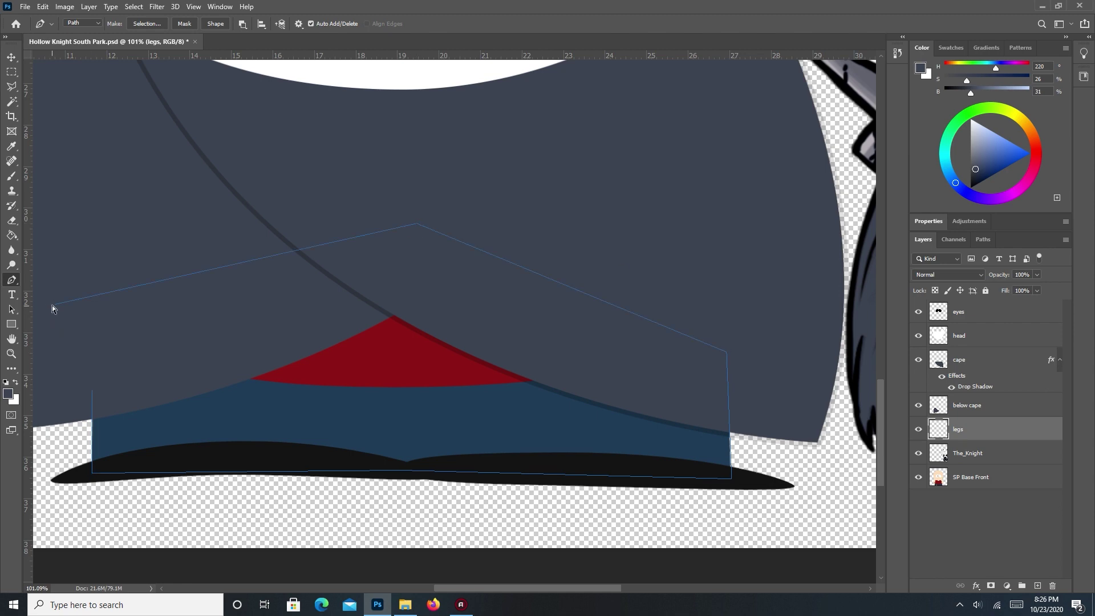
drag(56, 306, 105, 326)
alt+scroll(310, 372, down, 5)
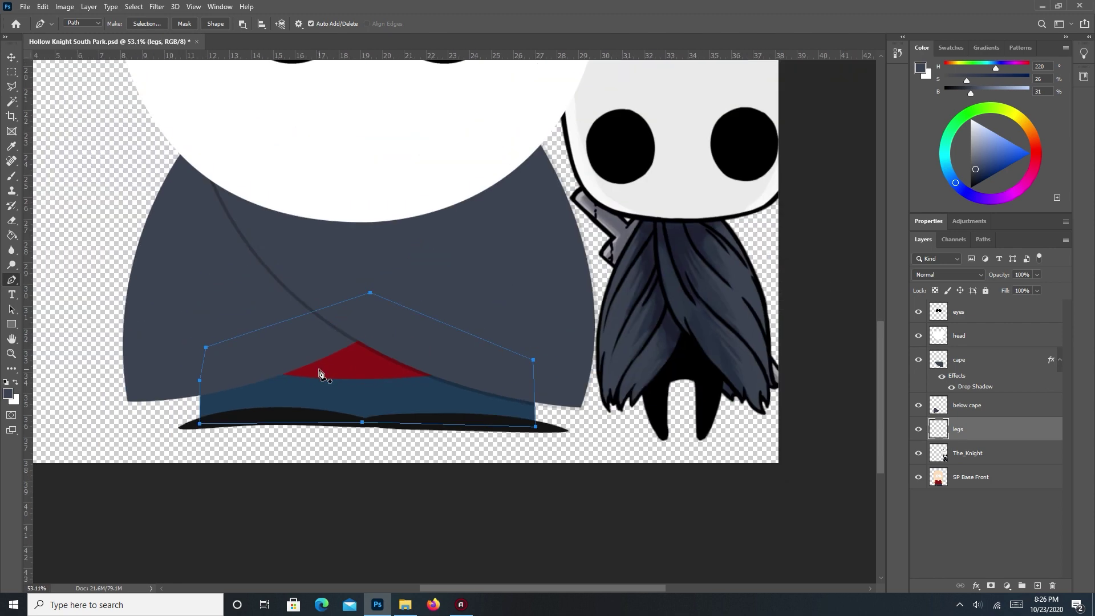
Convert the trouser path to a selection, fill it with default black on the legs layer and deselect.
right_click(324, 391)
click(357, 169)
click(600, 164)
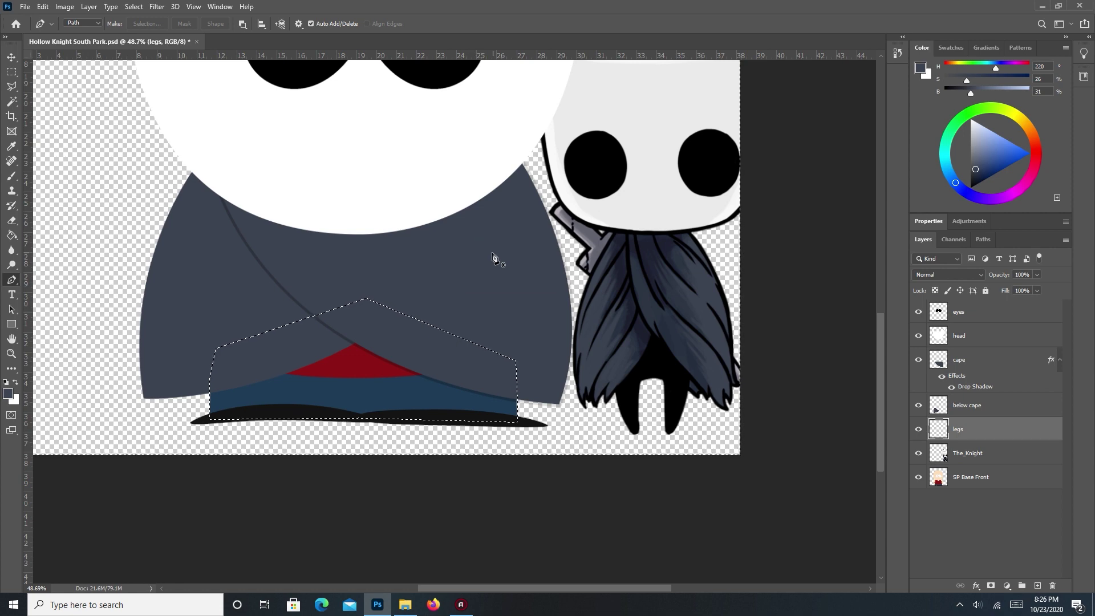
key(g)
key(d)
click(362, 387)
key(ctrl+d)
Select the black areas of the SP Base Front layer and limit the selection to the shoes.
click(971, 479)
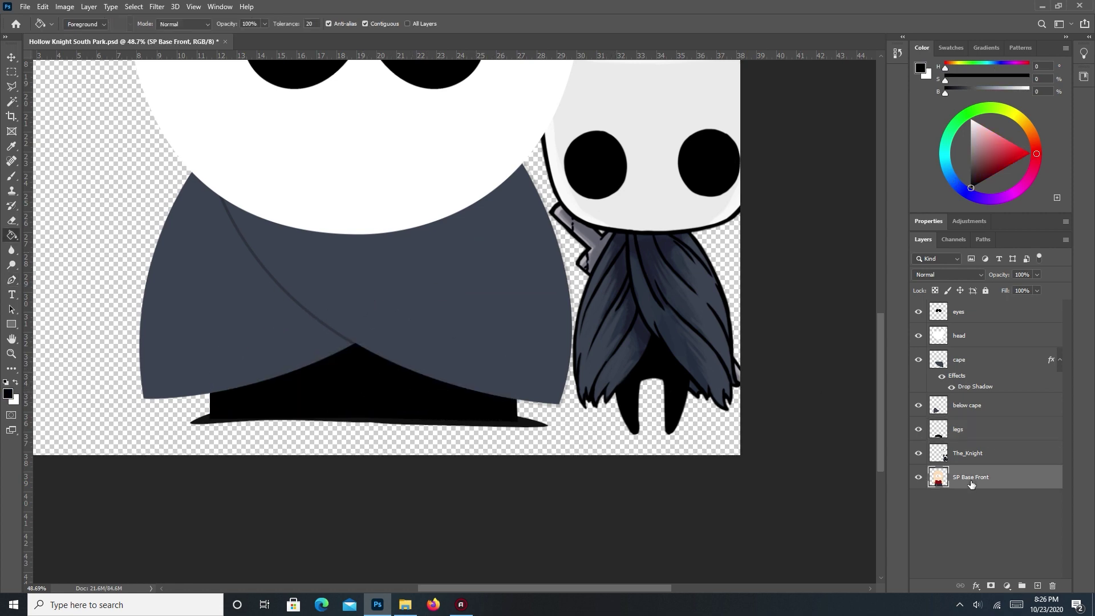
key(w)
click(492, 422)
key(ctrl+0)
scroll(489, 424, down, 1)
key(m)
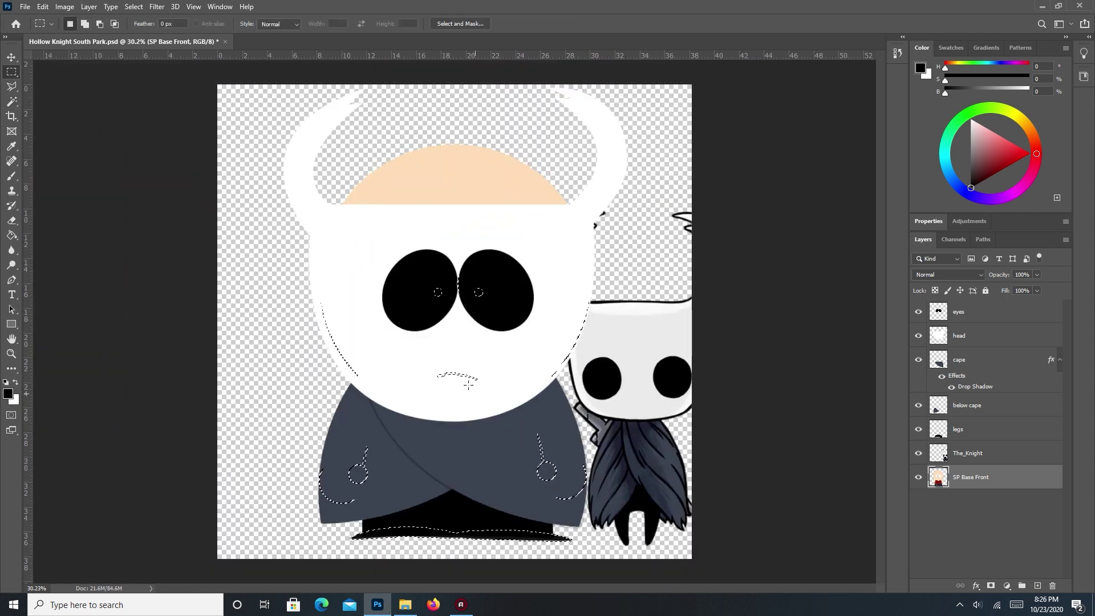
drag(248, 93, 681, 508)
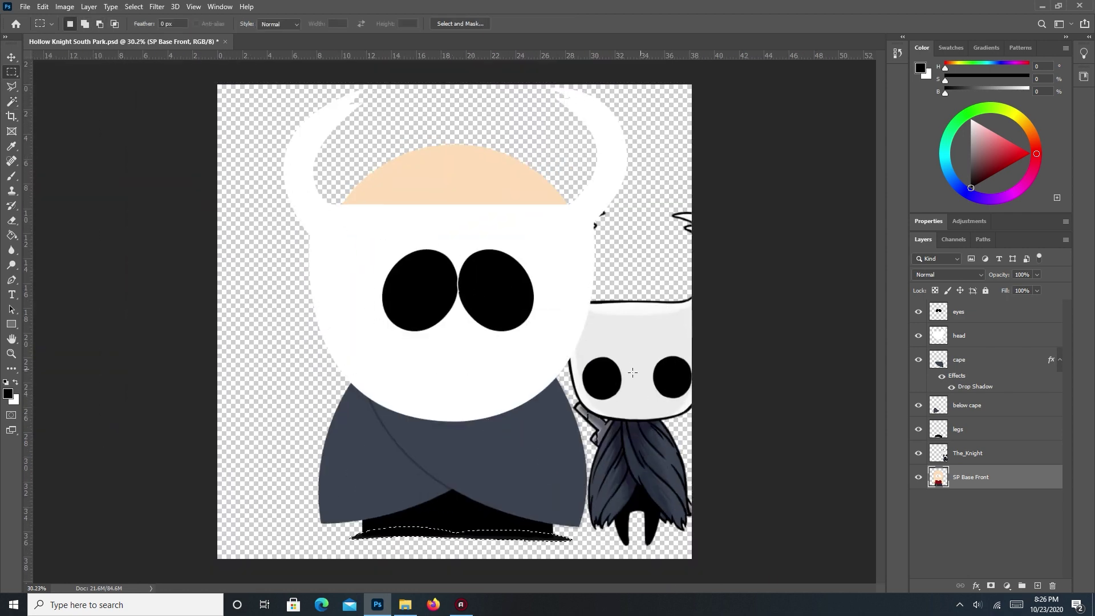
scroll(463, 512, up, 10)
Create a layer named feet above the legs layer and fill the shoe selection with black on it.
click(964, 435)
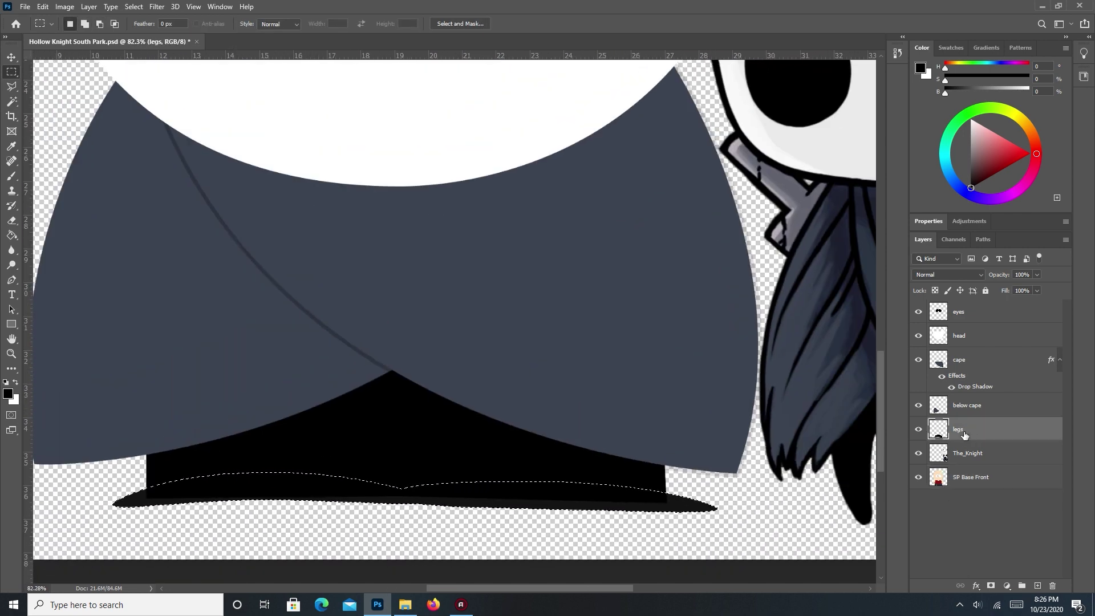
key(ctrl+shift+n)
text(feet)
key(Return)
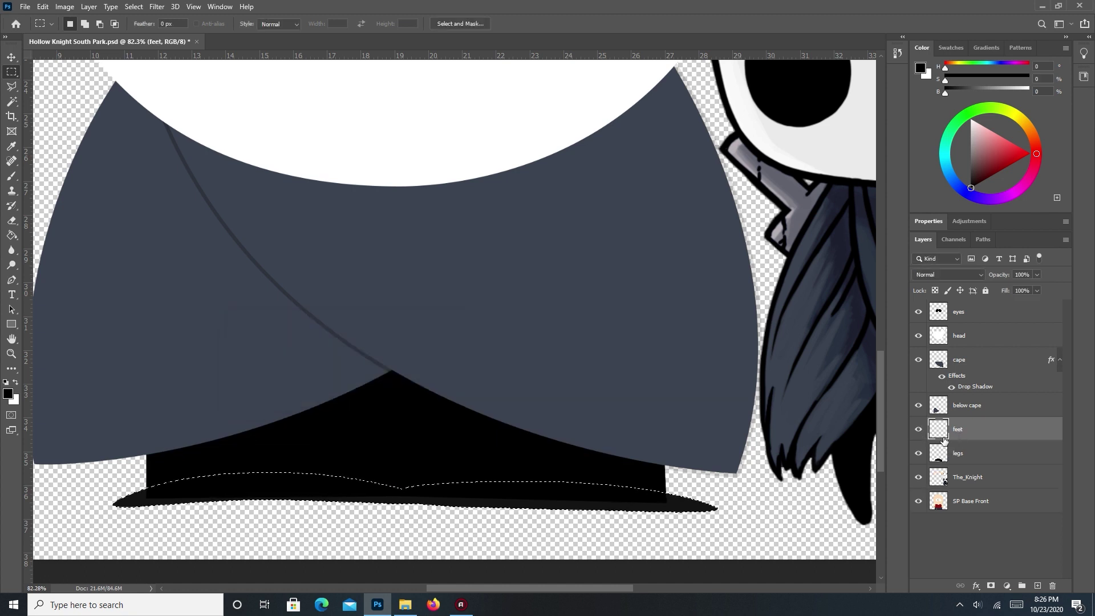
key(g)
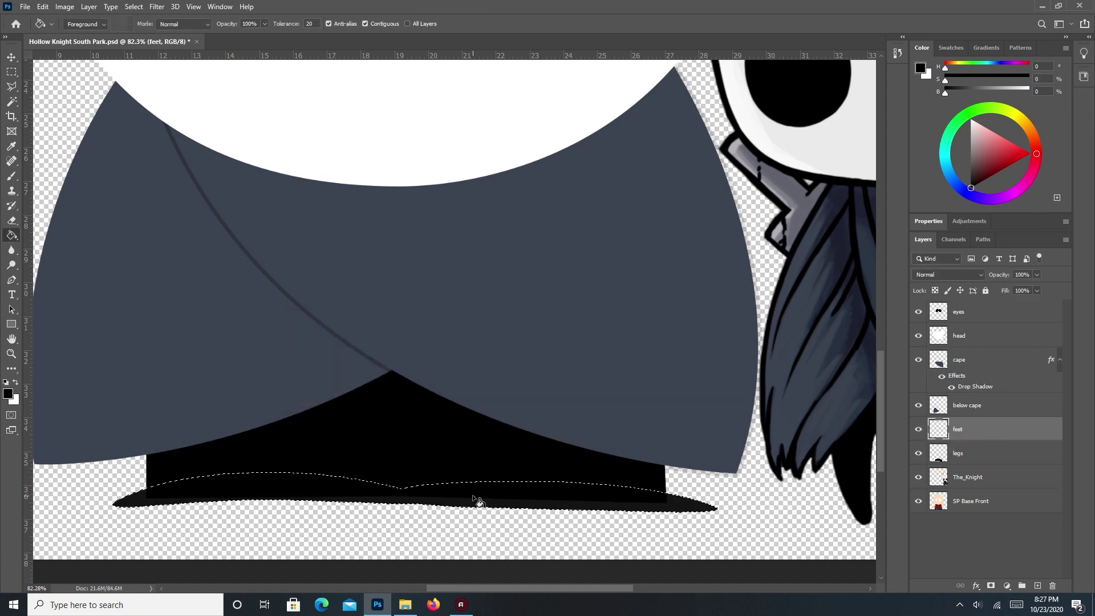
click(475, 498)
key(ctrl+d)
Add a white drop shadow to the feet layer with 48% opacity and a size of 7 px.
double_click(989, 433)
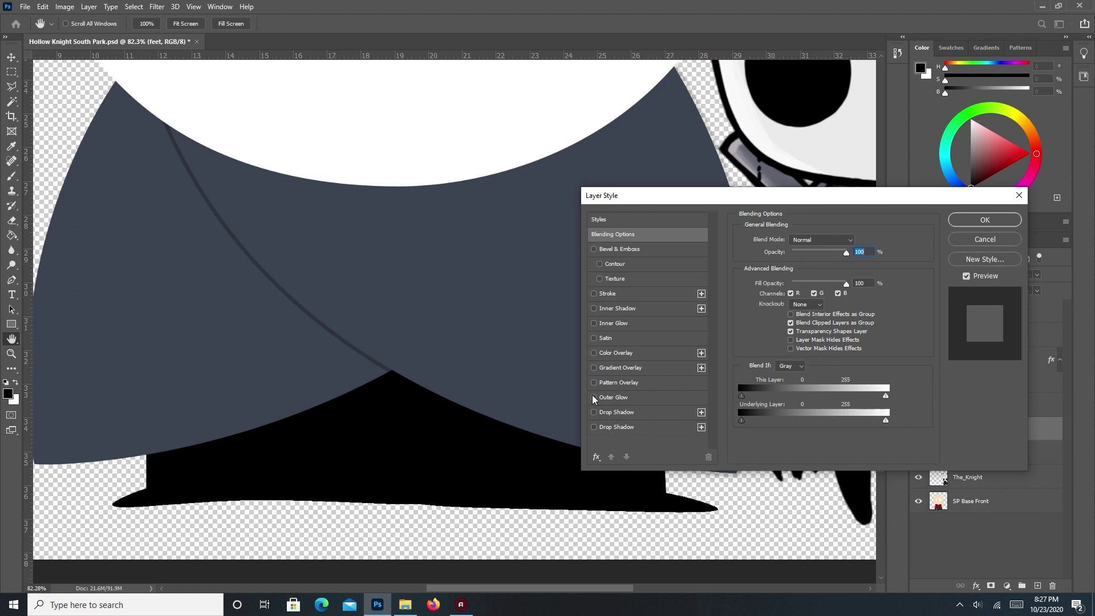
click(617, 412)
click(857, 222)
click(663, 196)
click(908, 191)
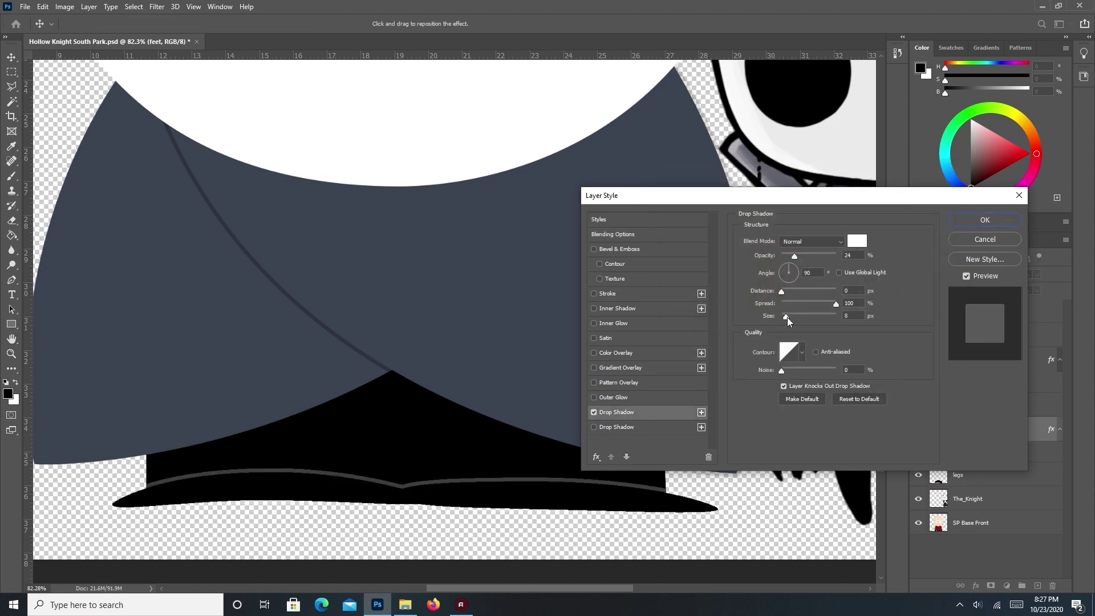
drag(786, 317, 786, 316)
click(847, 255)
scroll(848, 254, up, 7)
scroll(848, 255, up, 17)
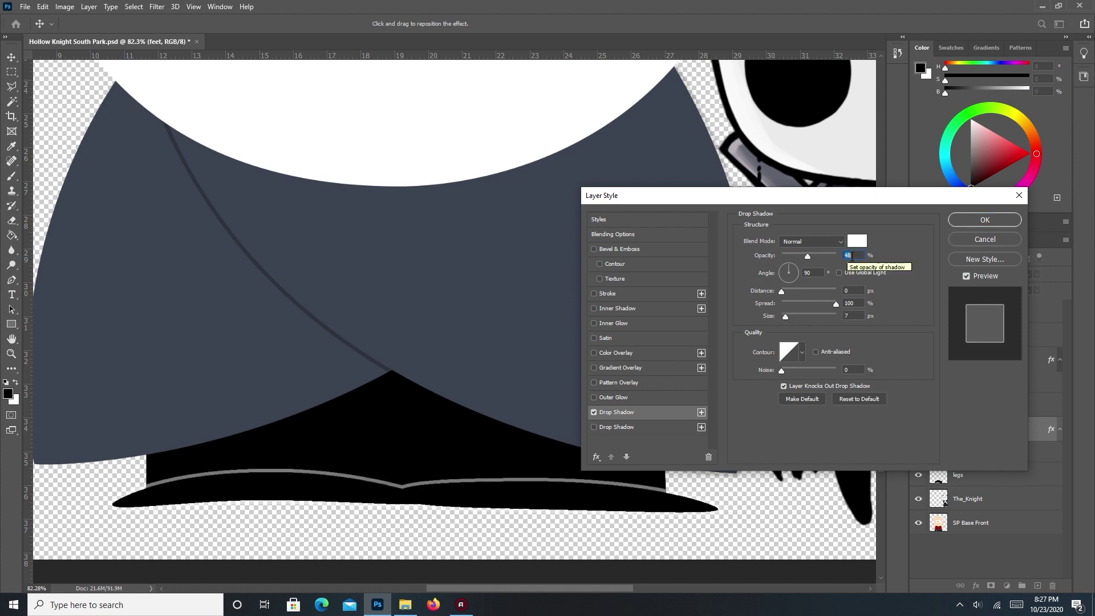
click(959, 222)
Make the cape layer active and load its shape as a selection.
scroll(512, 414, down, 7)
scroll(511, 423, up, 3)
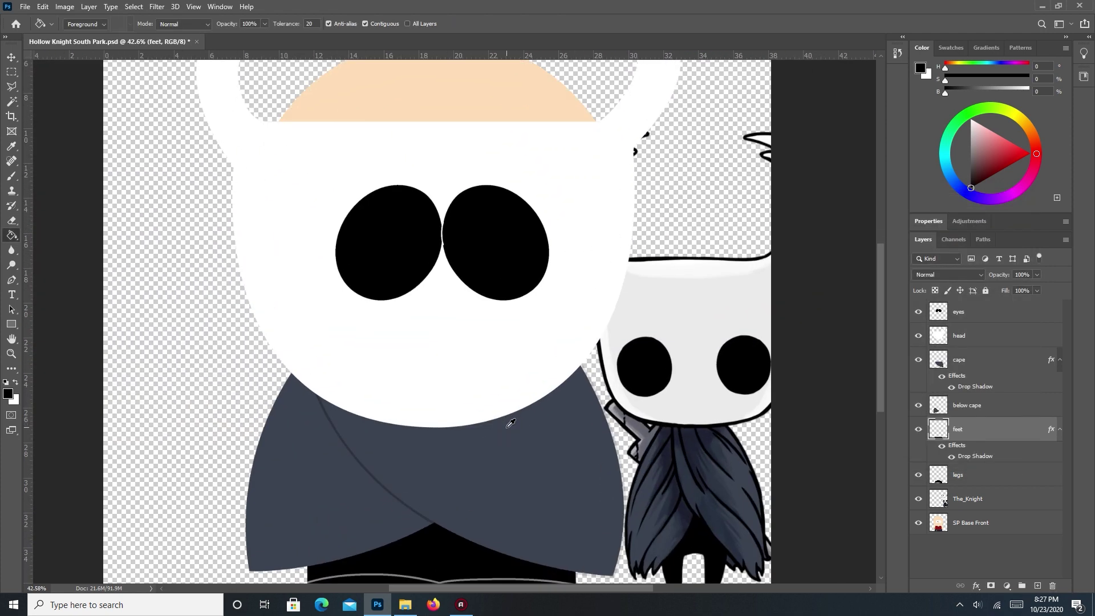
scroll(457, 421, down, 2)
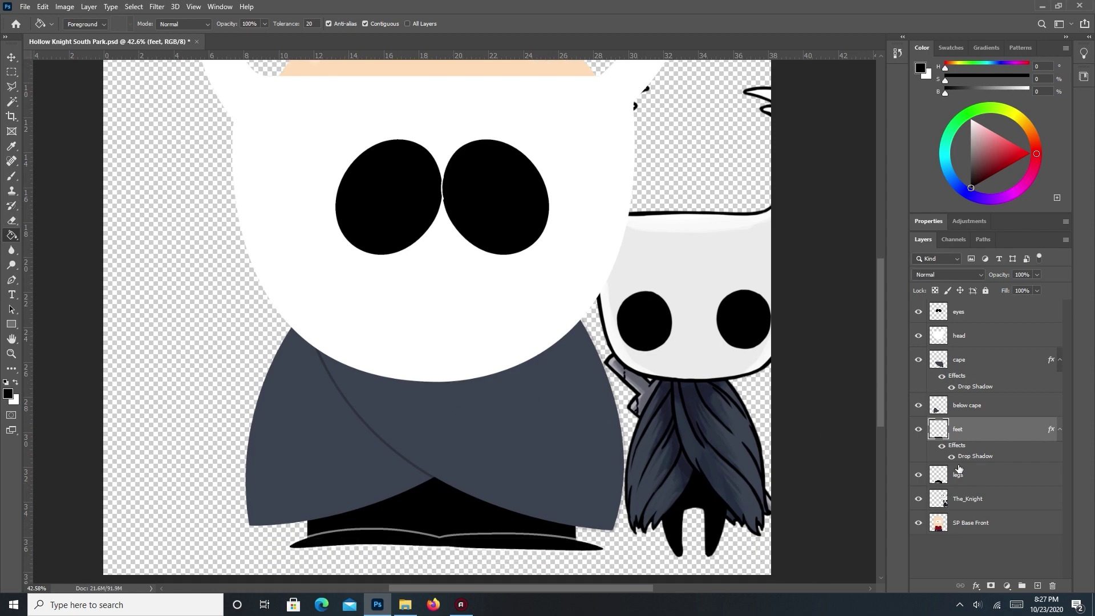
click(986, 476)
click(985, 405)
click(974, 363)
alt+click(938, 364)
ctrl+click(938, 361)
scroll(603, 452, down, 5)
Reduce the brush size and stroke a curved black fold line along the cape's lower edge, within the cape selection.
key(b)
key(bracketleft)
key(bracketleft)
key(bracketleft)
key(bracketleft)
key(bracketleft)
key(bracketleft)
key(p)
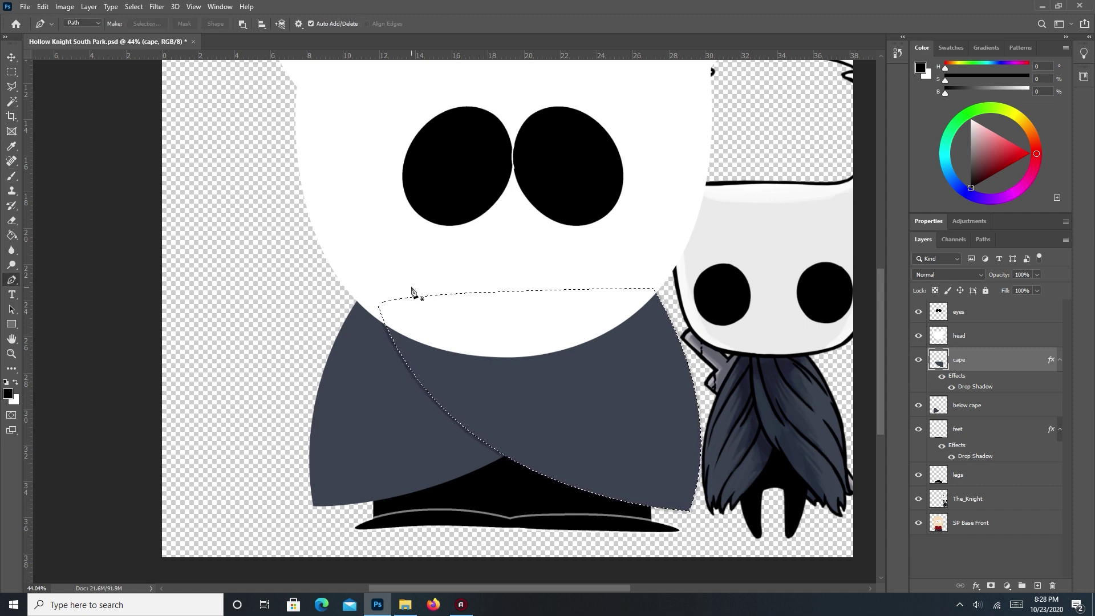
click(421, 286)
drag(696, 491, 459, 448)
right_click(649, 442)
click(623, 228)
click(616, 184)
Stroke two more curved black fold lines across the cape, spaced above the first one up to the shoulder.
drag(723, 425, 722, 442)
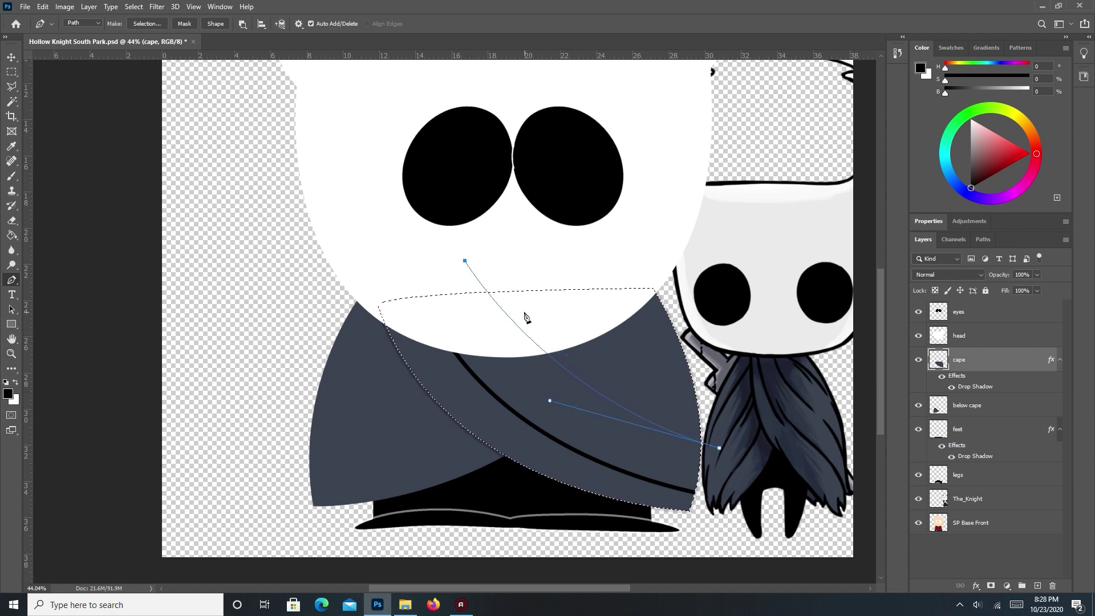
right_click(586, 388)
click(625, 207)
click(614, 198)
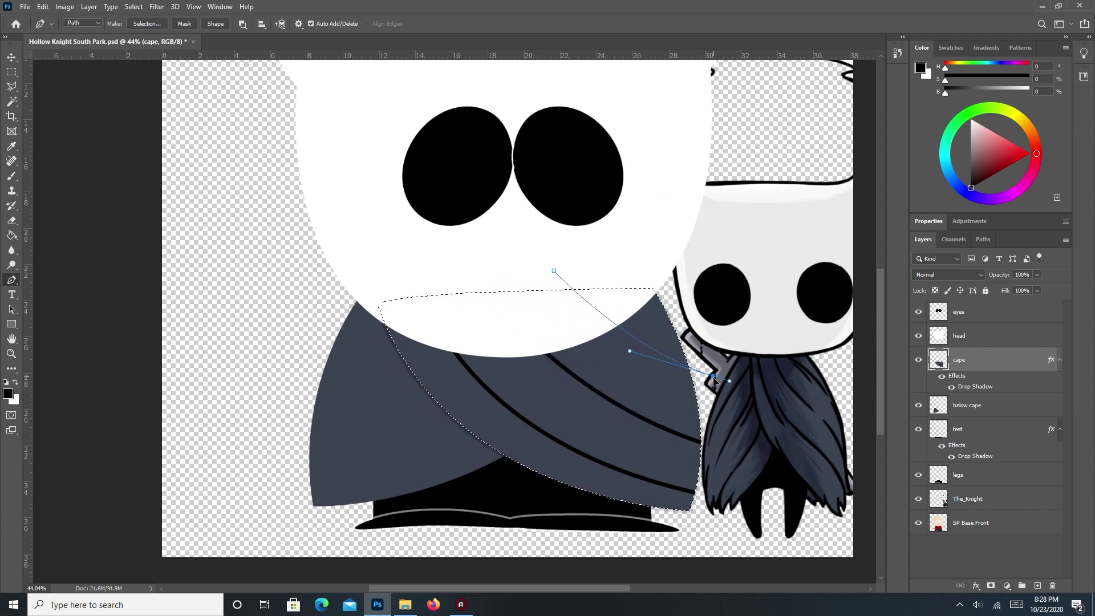
right_click(652, 327)
click(690, 403)
click(623, 188)
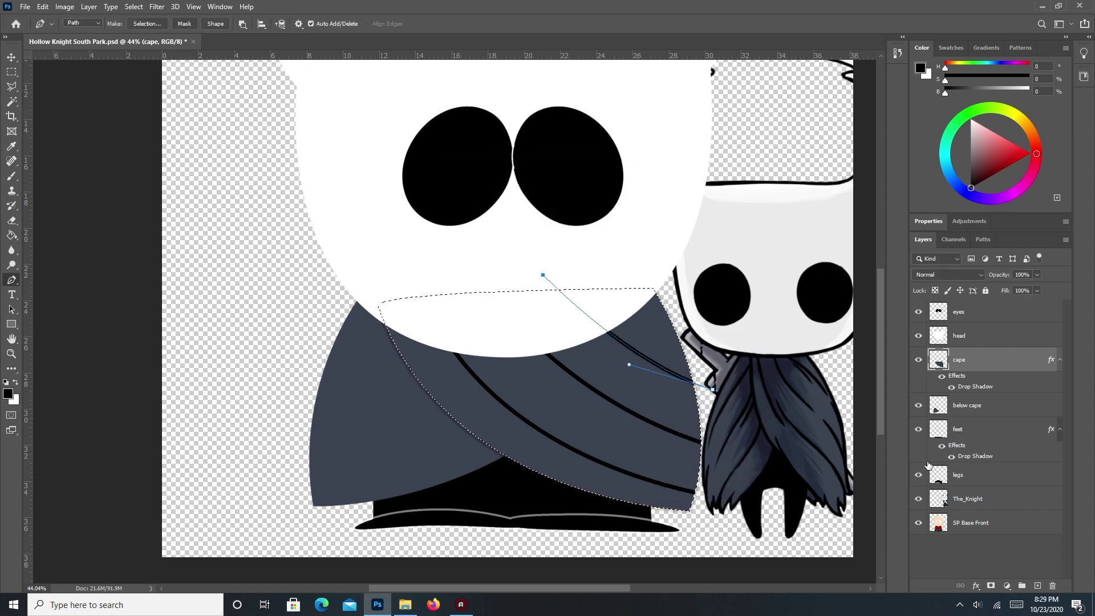
Load the below cape shape as a selection, activate that layer and draw a curved path across its lower part.
ctrl+click(938, 406)
click(967, 406)
drag(299, 477, 297, 484)
drag(215, 459, 378, 453)
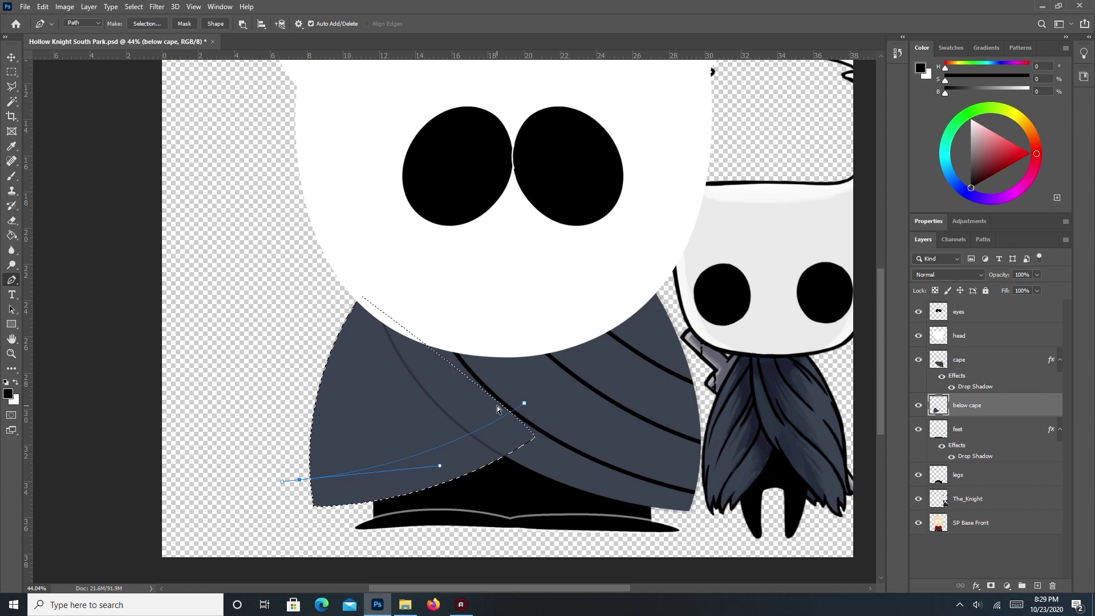
Try stroking two curved black fold lines across the lower and middle parts of the below cape layer.
right_click(454, 448)
click(494, 324)
key(Return)
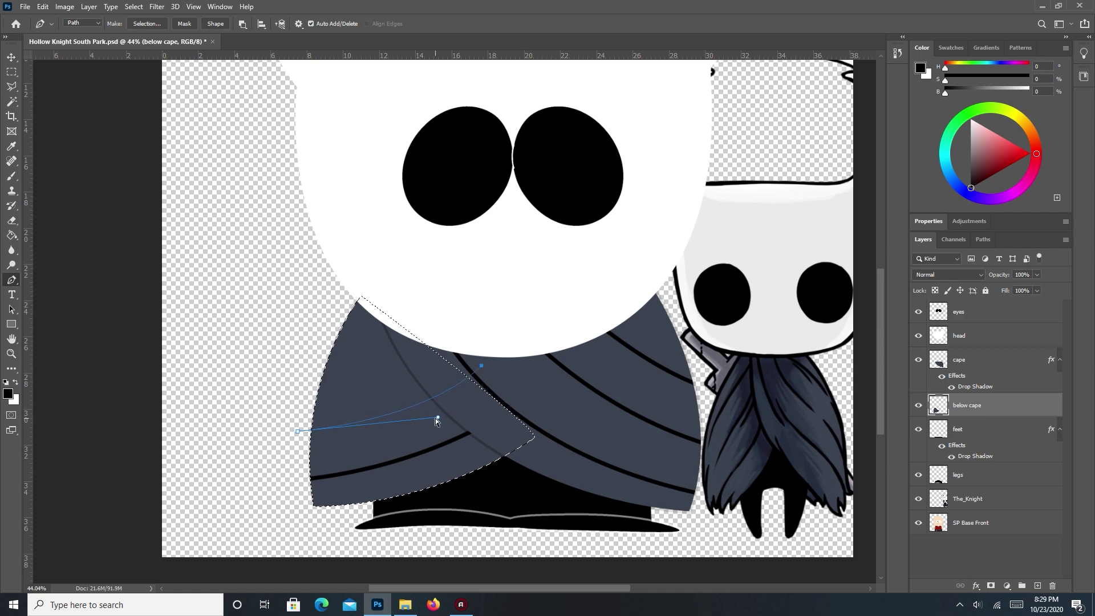
ctrl+click(298, 432)
drag(438, 417, 429, 425)
right_click(460, 411)
click(518, 247)
click(612, 188)
Reshape the path over the upper part of the below cape and stroke a third black fold line.
drag(486, 368, 432, 322)
drag(297, 431, 296, 383)
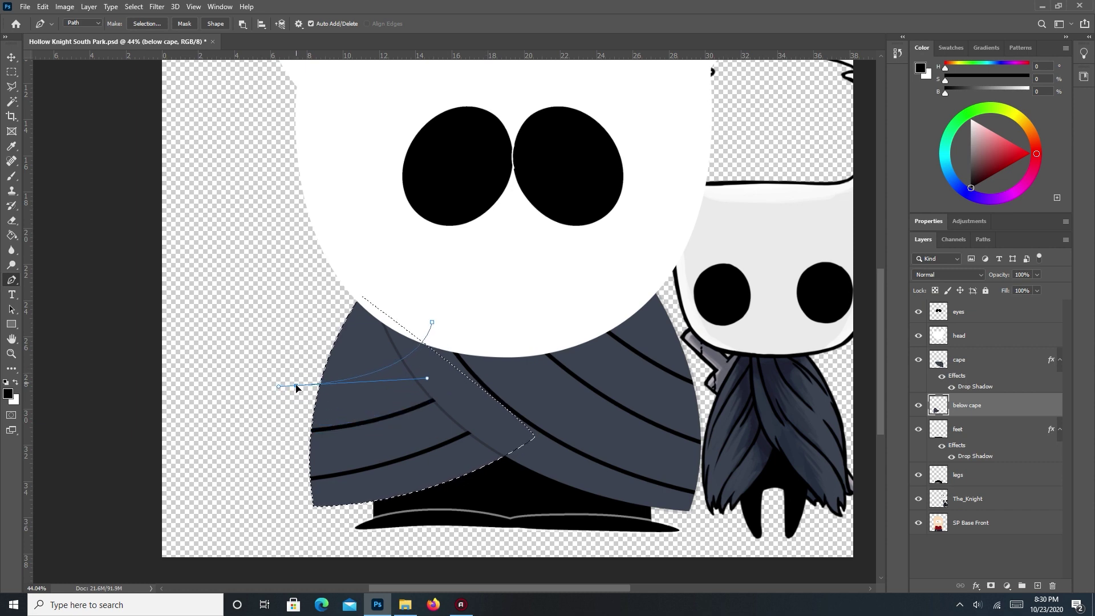
drag(432, 323, 465, 342)
drag(427, 373, 384, 377)
drag(296, 384, 295, 381)
right_click(415, 377)
click(471, 199)
click(619, 188)
Undo the three fold lines on the below cape layer, back to the first curved path.
scroll(460, 400, down, 3)
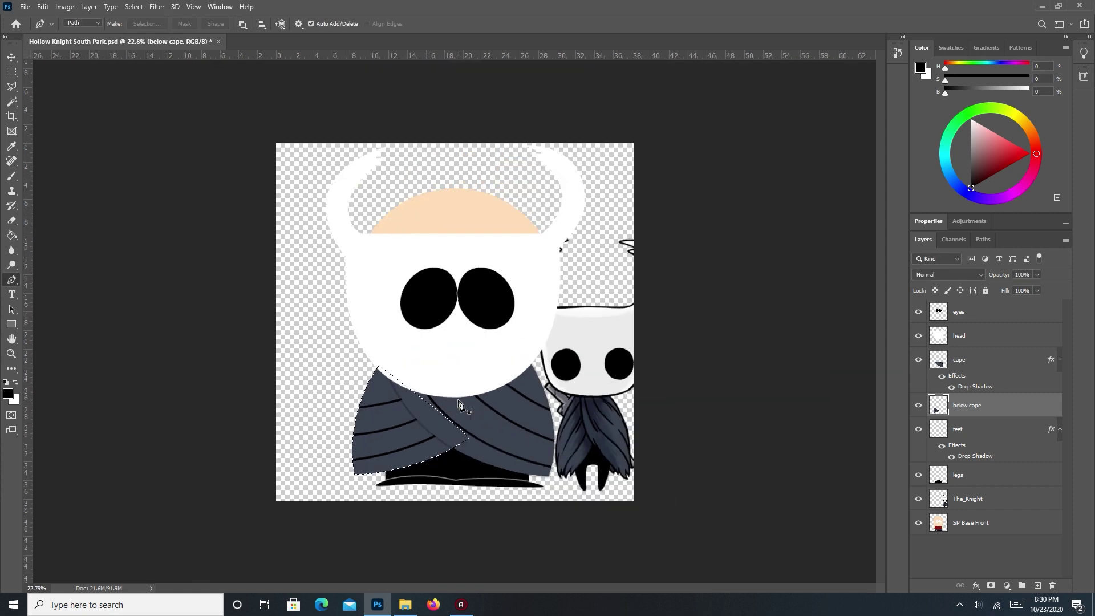
scroll(437, 338, up, 2)
key(ctrl+z)
key(ctrl+z)
key(ctrl+z)
key(ctrl+z)
key(ctrl+z)
key(ctrl+z)
key(ctrl+z)
key(ctrl+z)
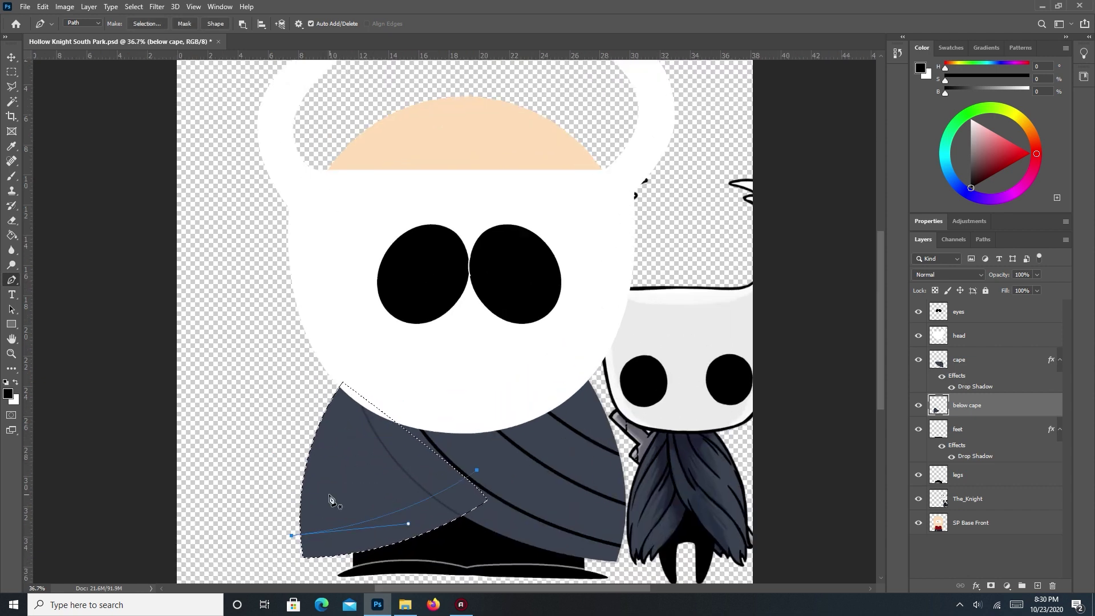
Adjust the path's curve and stroke two black fold lines across the lower and middle parts of the below cape.
drag(408, 523, 409, 534)
right_click(414, 522)
click(456, 343)
click(617, 188)
drag(477, 470, 442, 438)
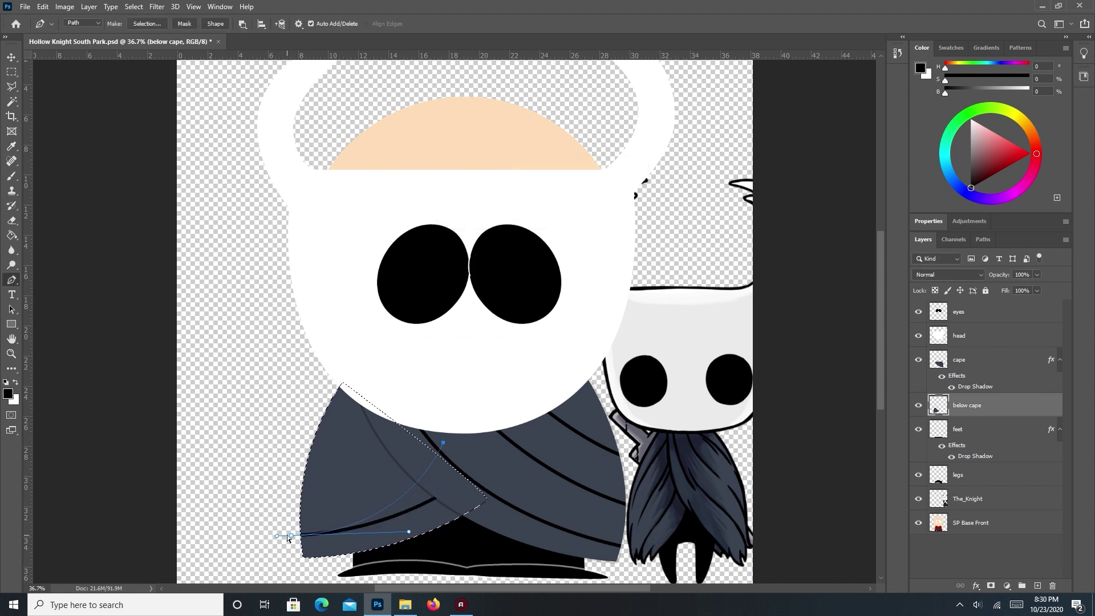
drag(290, 535, 290, 502)
drag(407, 500, 392, 501)
right_click(333, 500)
click(371, 324)
click(621, 188)
Stroke a third black fold line across the upper below cape, and clear the path and the selection.
drag(290, 502, 301, 463)
drag(448, 446, 432, 416)
drag(403, 458, 388, 450)
drag(301, 463, 297, 463)
right_click(390, 485)
click(446, 282)
click(615, 188)
key(Return)
key(ctrl+d)
scroll(465, 546, down, 4)
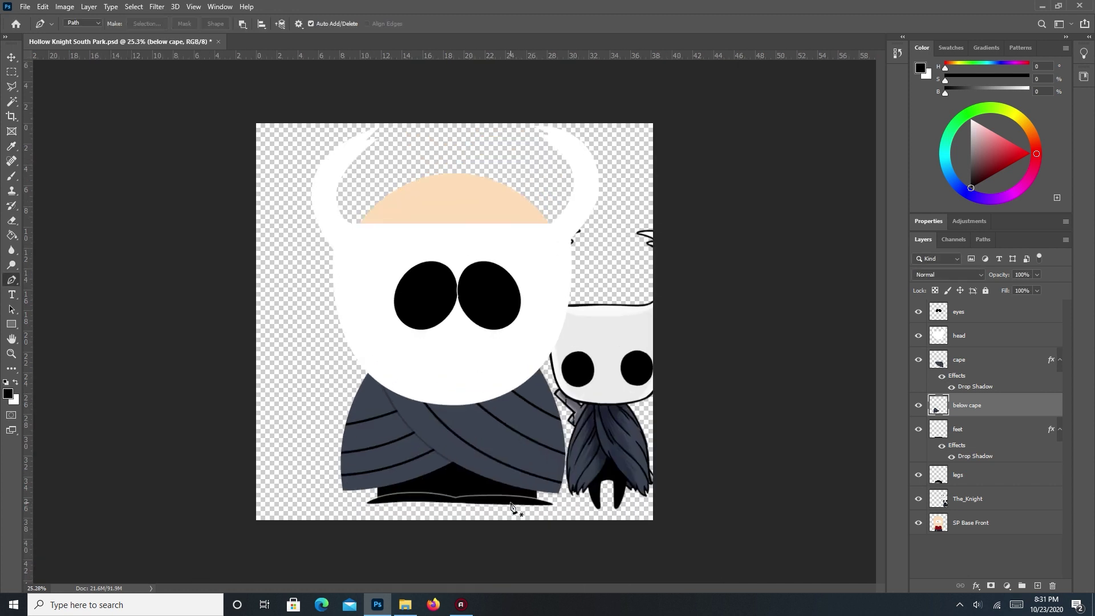
Create a layer named nail directly above The_Knight layer.
click(971, 429)
click(971, 479)
click(983, 528)
click(986, 484)
click(983, 498)
key(ctrl+shift+n)
text(nail)
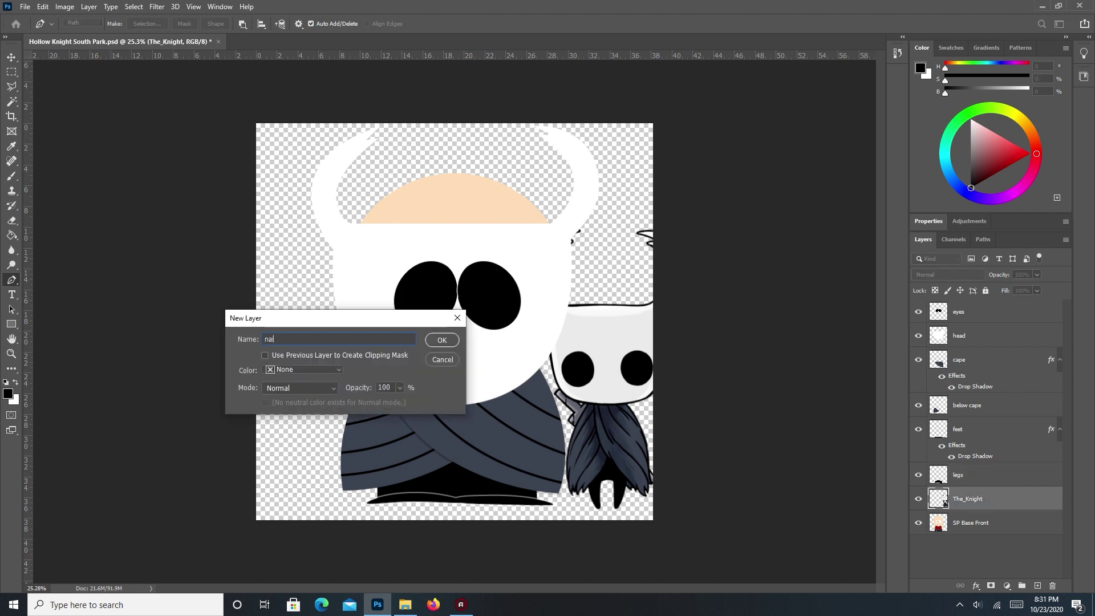
key(Return)
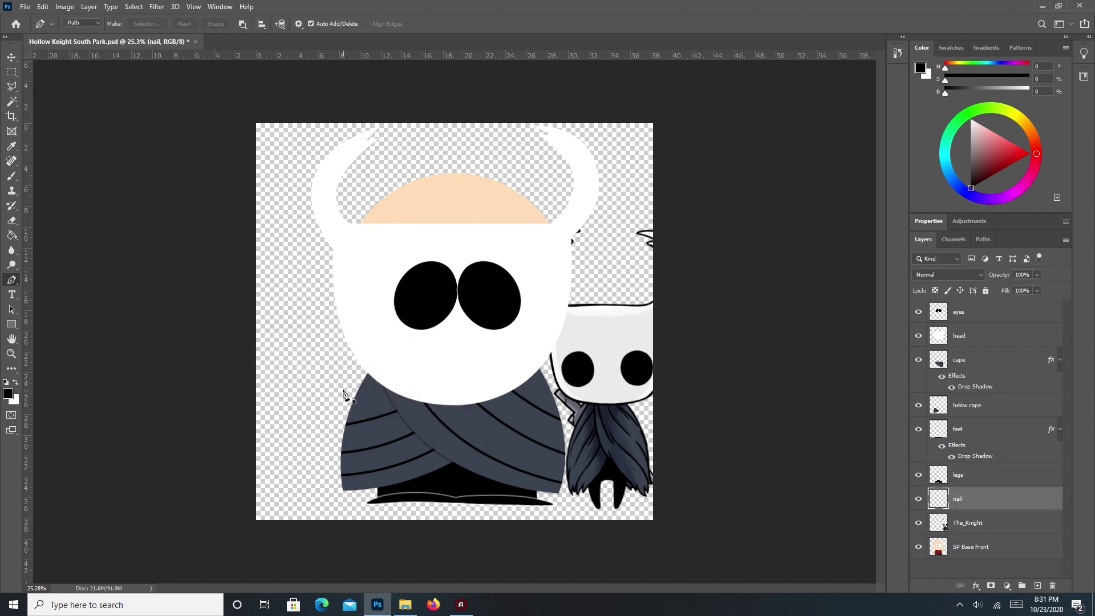
Draw a straight-edged path for the nail, from a handle beside the head diagonally down to a tip behind the opposite cape edge.
scroll(328, 387, up, 3)
click(307, 333)
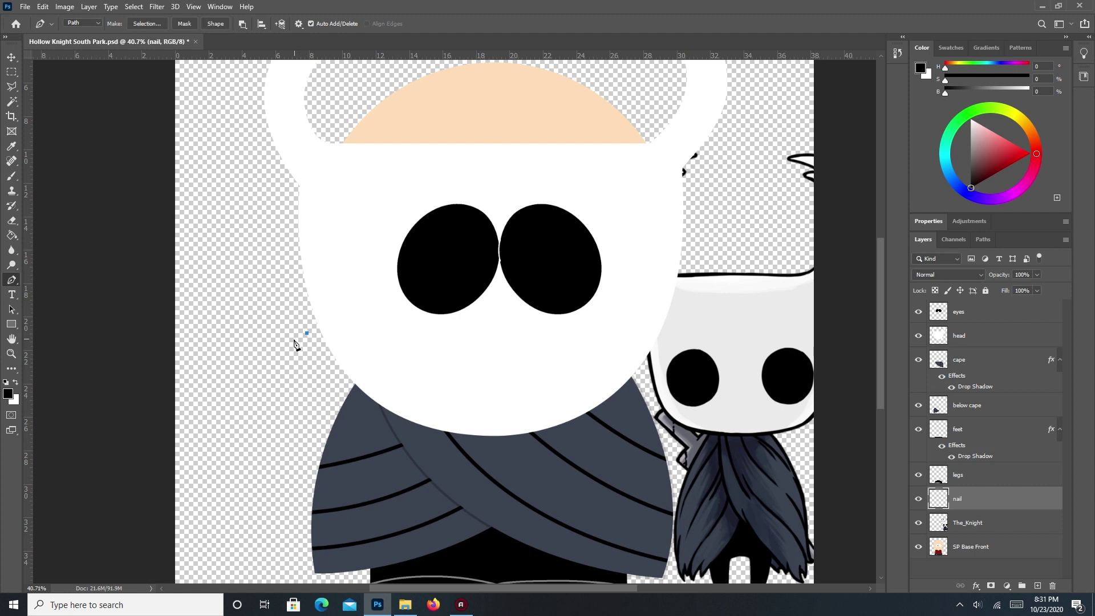
drag(296, 345, 292, 348)
mouse_move(293, 348)
mouse_down()
mouse_move(267, 327)
mouse_move(276, 338)
mouse_up()
drag(554, 523, 431, 404)
click(541, 462)
drag(541, 462, 535, 465)
click(266, 217)
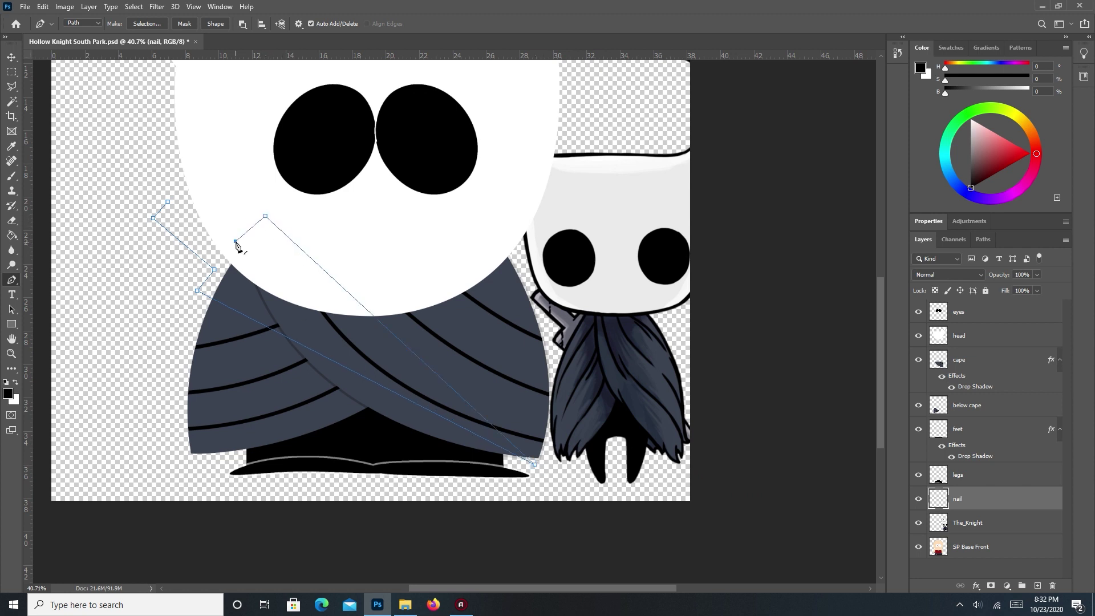
drag(235, 263, 302, 356)
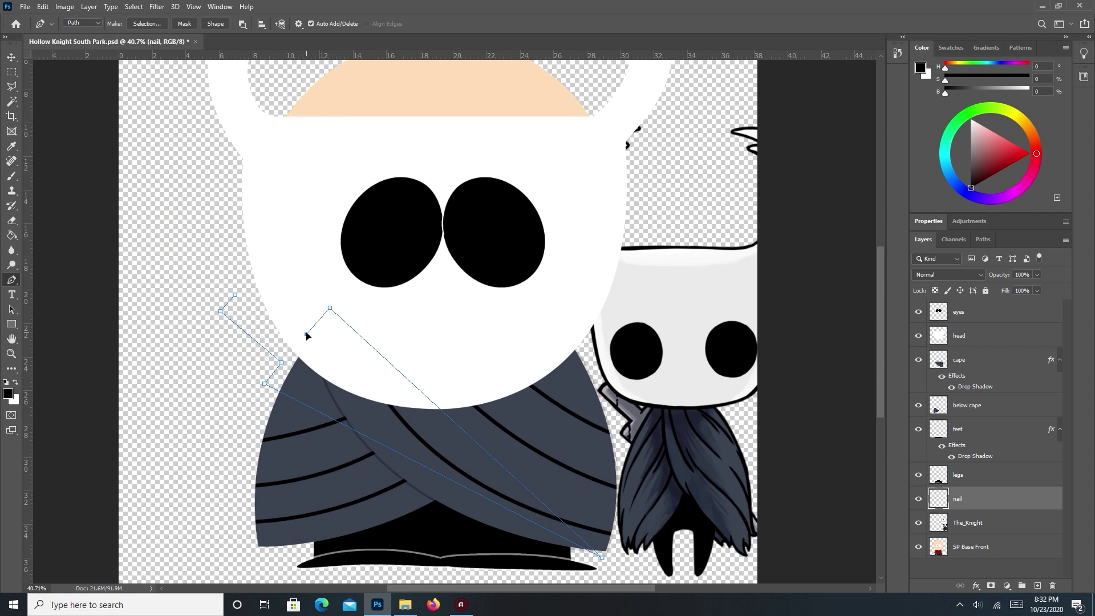
Refine the anchor points at the nail's guard and handle so the outline's edges line up.
drag(305, 334, 298, 342)
drag(330, 308, 312, 325)
scroll(237, 295, up, 5)
drag(390, 362, 386, 369)
scroll(358, 368, down, 5)
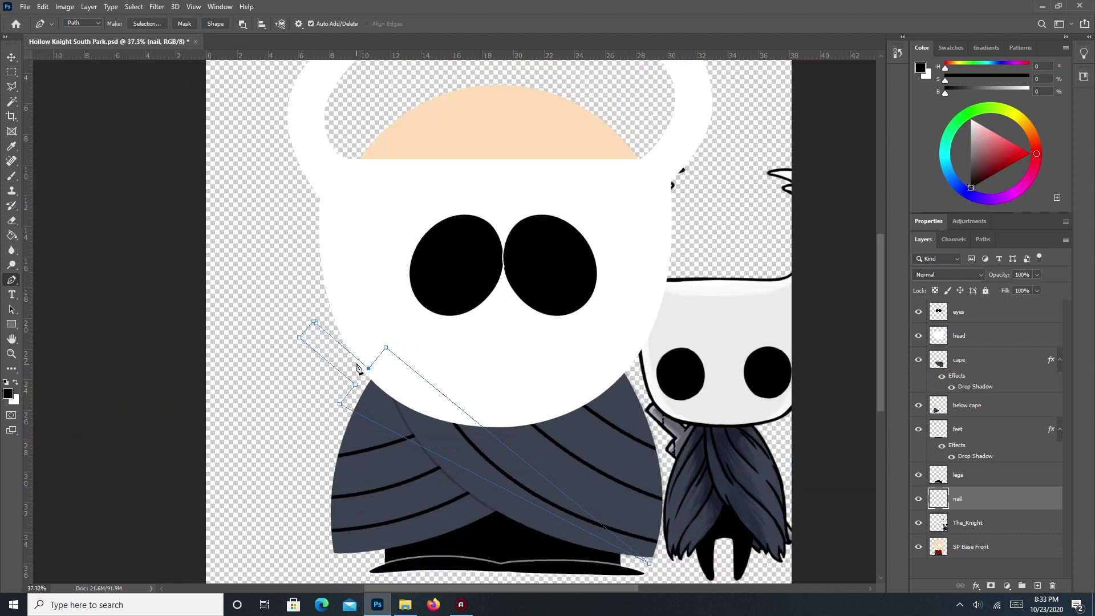
scroll(359, 368, up, 1)
scroll(264, 384, up, 4)
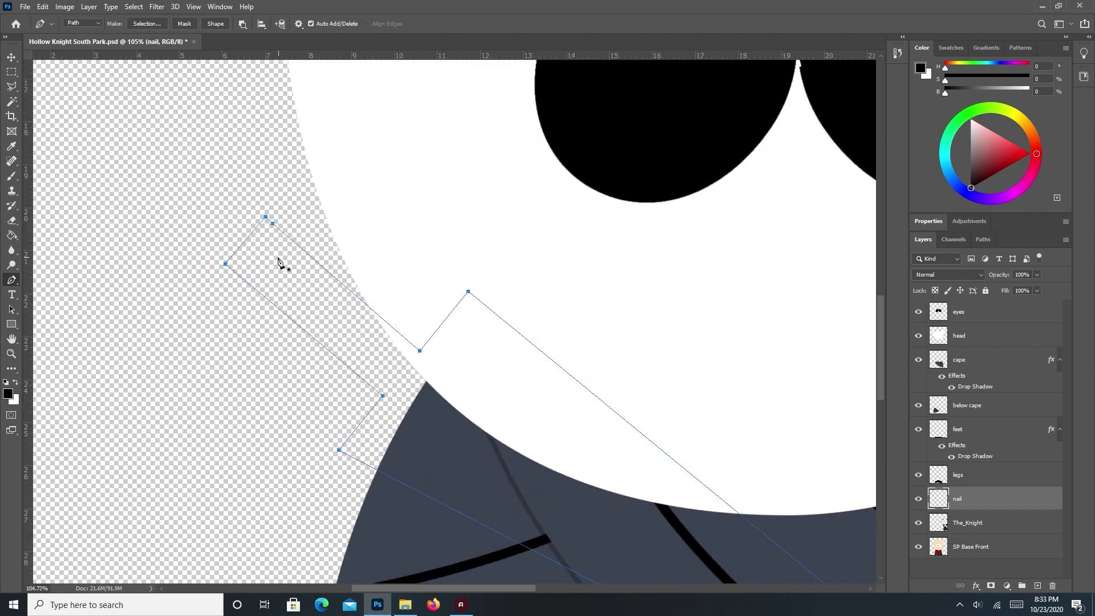
Sample the light grey of the reference knight's nail, fill the nail outline with it and deselect.
scroll(305, 299, down, 3)
key(i)
click(778, 380)
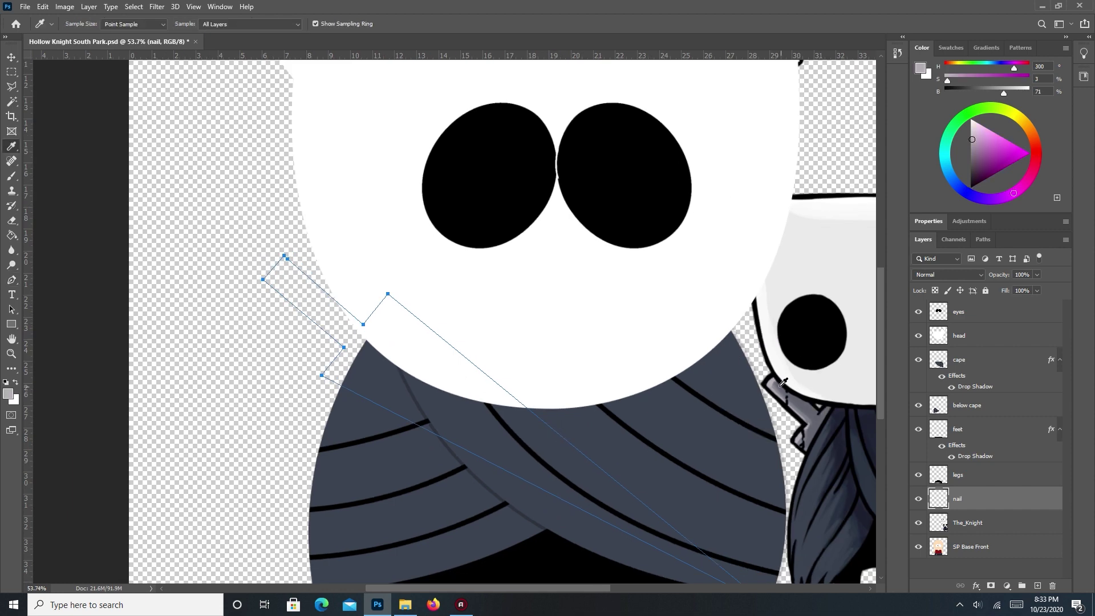
key(p)
right_click(451, 465)
click(502, 260)
click(603, 164)
scroll(459, 374, down, 2)
scroll(459, 374, up, 2)
key(g)
click(453, 391)
key(ctrl+d)
scroll(456, 394, down, 3)
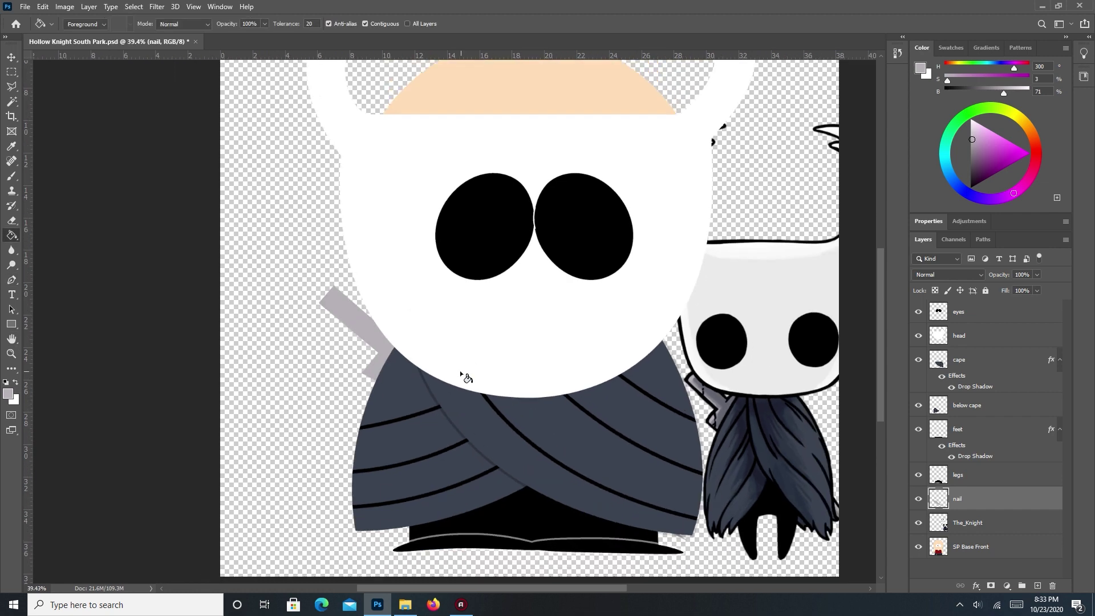
Hide the SP Base Front layer and make the head layer active, leaving its layer style unchanged.
click(918, 547)
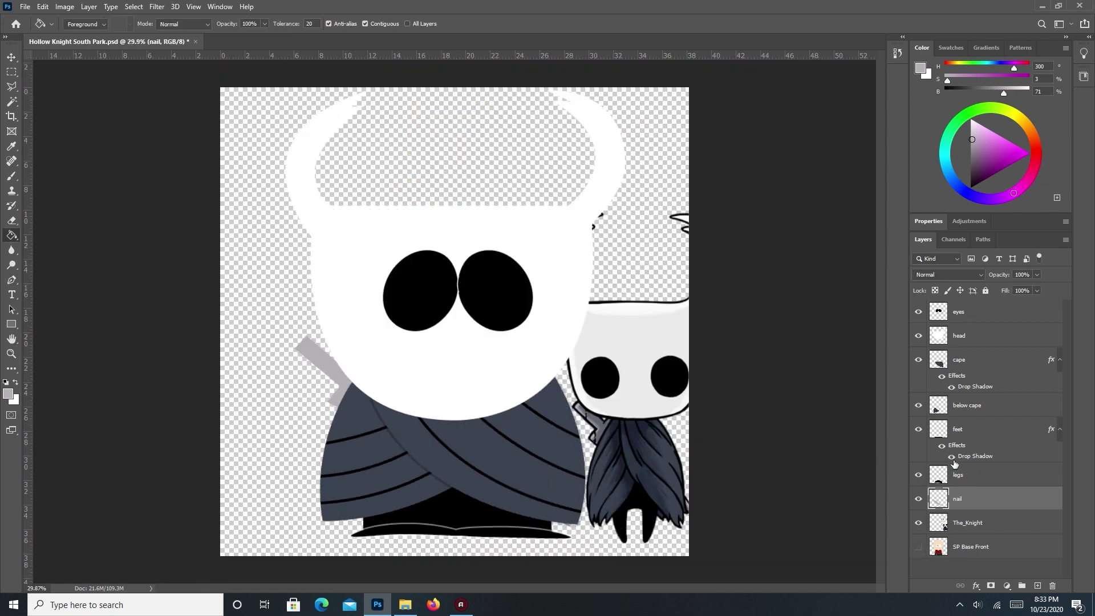
double_click(983, 343)
click(979, 238)
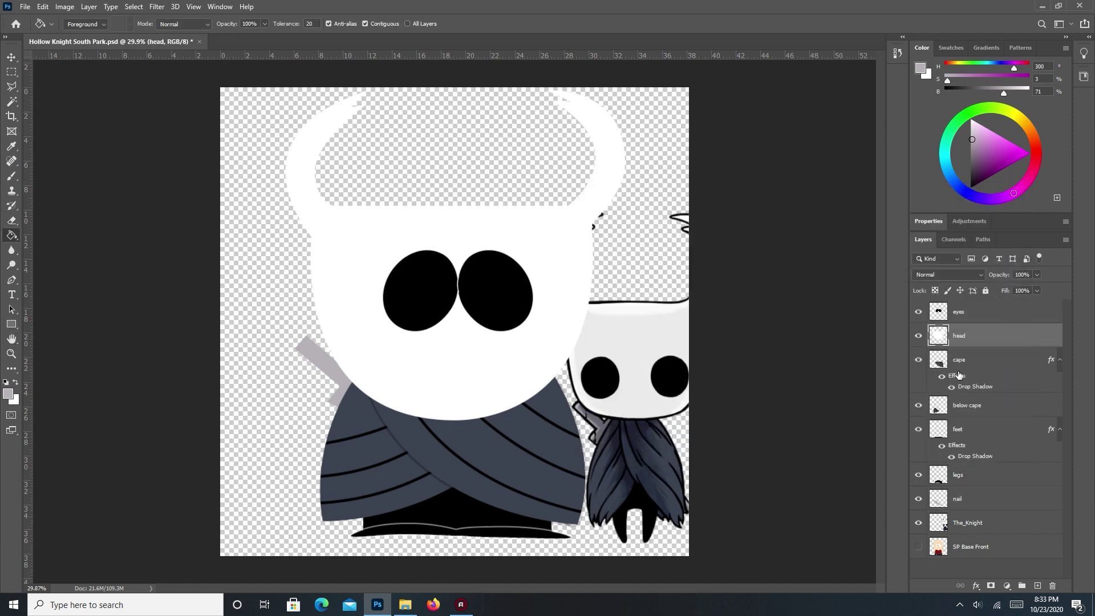
Place the Hollow Knight back image above SP Base Front and scale it to about 267% so it fills the canvas.
click(410, 604)
click(968, 540)
click(404, 606)
drag(642, 406, 328, 412)
alt+drag(618, 321, 890, 320)
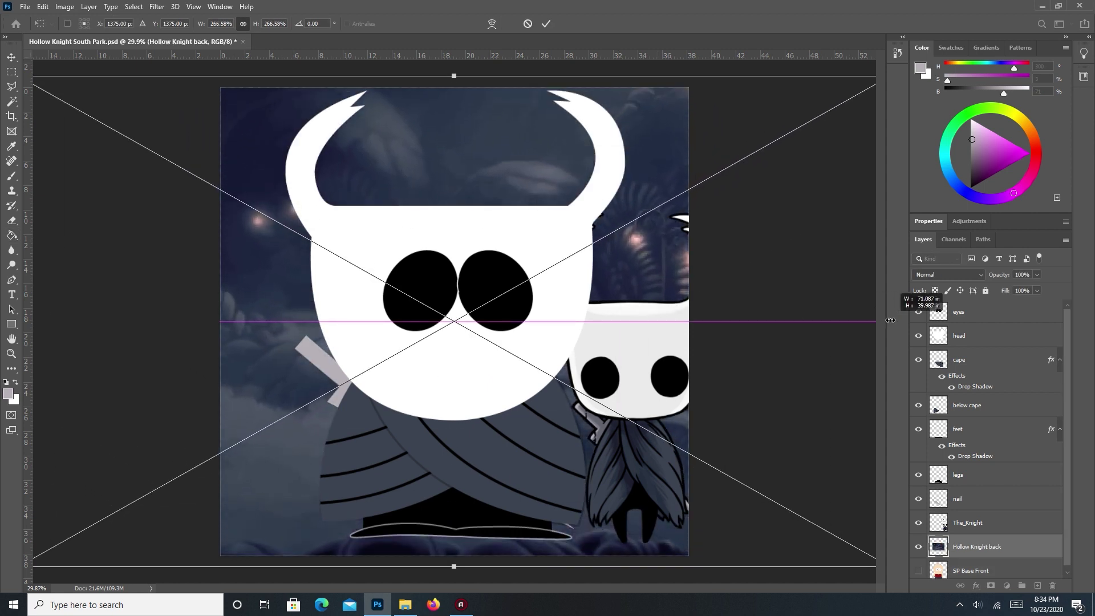
key(Return)
Set the feet layer's drop shadow to a -90° angle, 8 px distance and 0 px size.
key(g)
click(977, 497)
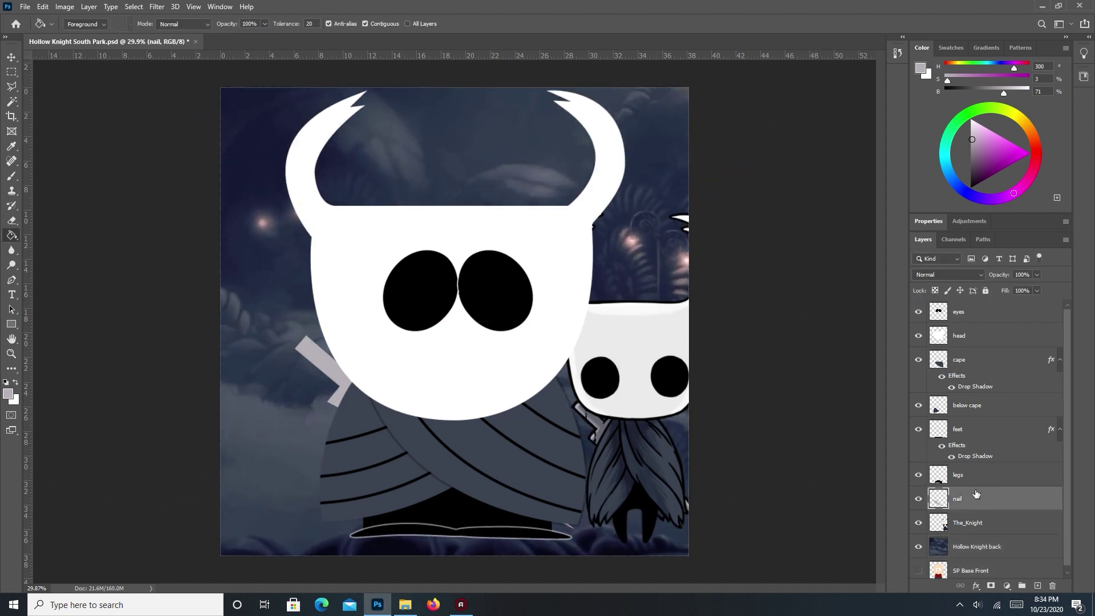
click(978, 436)
click(783, 291)
text(-90)
drag(782, 291, 782, 317)
click(854, 291)
scroll(854, 291, up, 2)
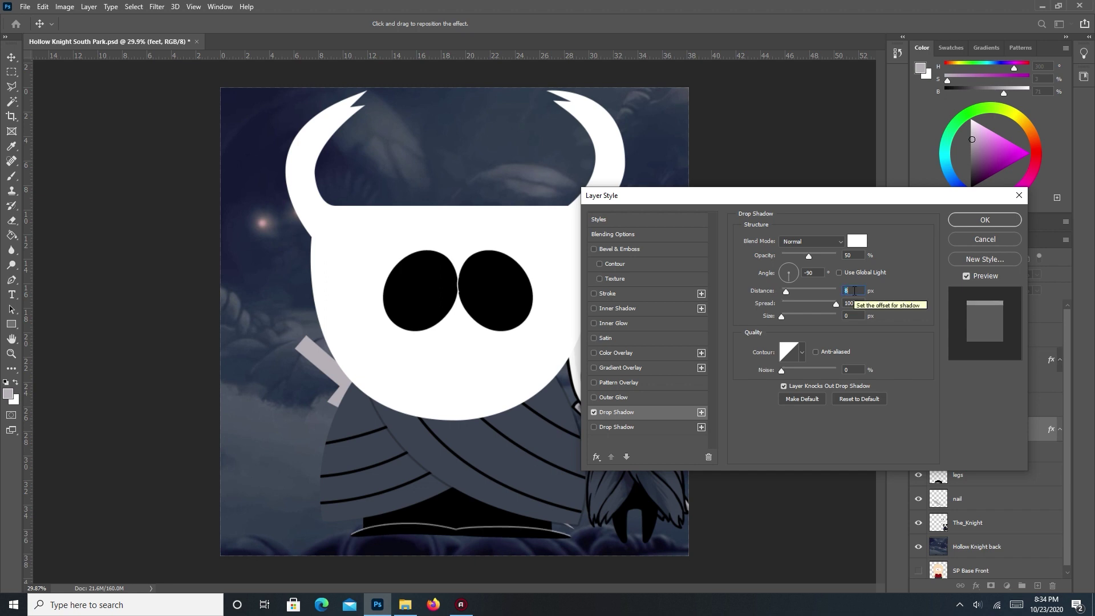
scroll(854, 290, up, 1)
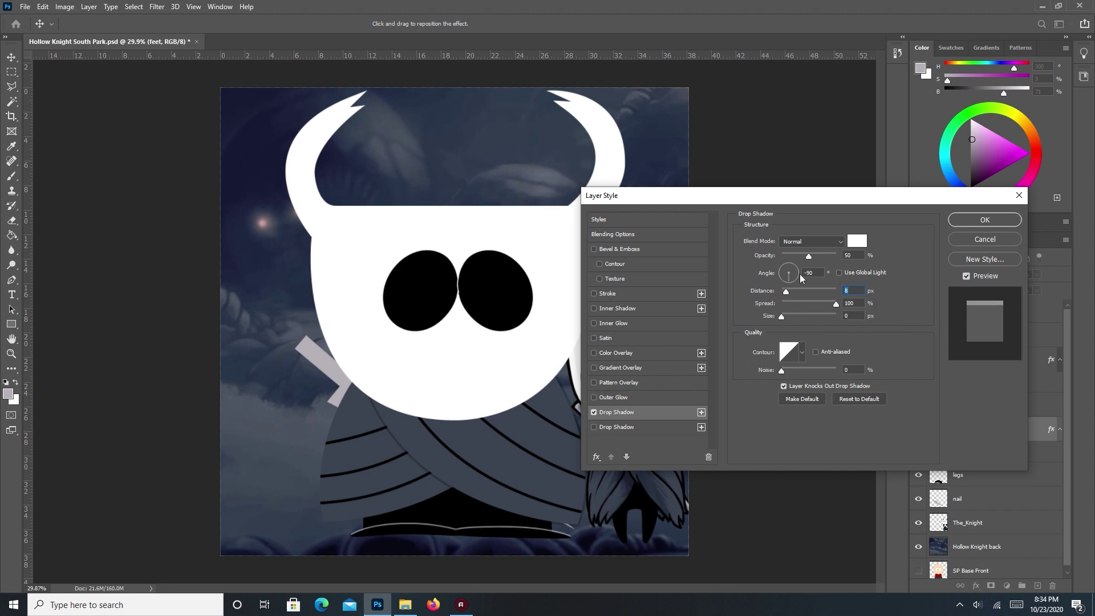
Set the feet layer's drop shadow to 25% opacity, 8 px distance and 5 px size.
drag(807, 257, 780, 317)
scroll(857, 252, up, 4)
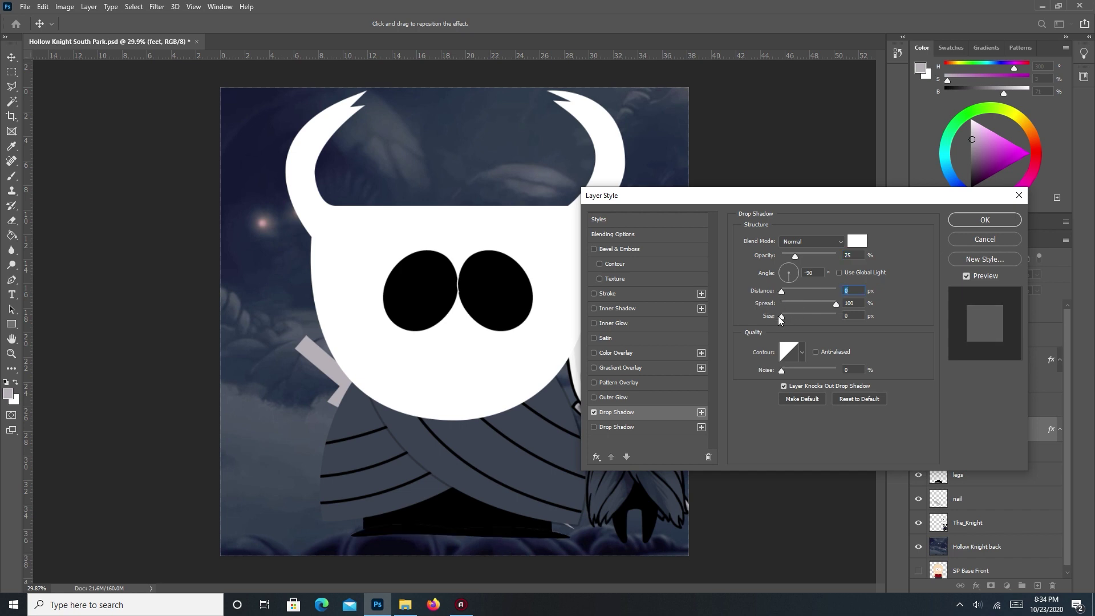
scroll(852, 290, up, 2)
scroll(855, 315, up, 3)
scroll(851, 289, up, 7)
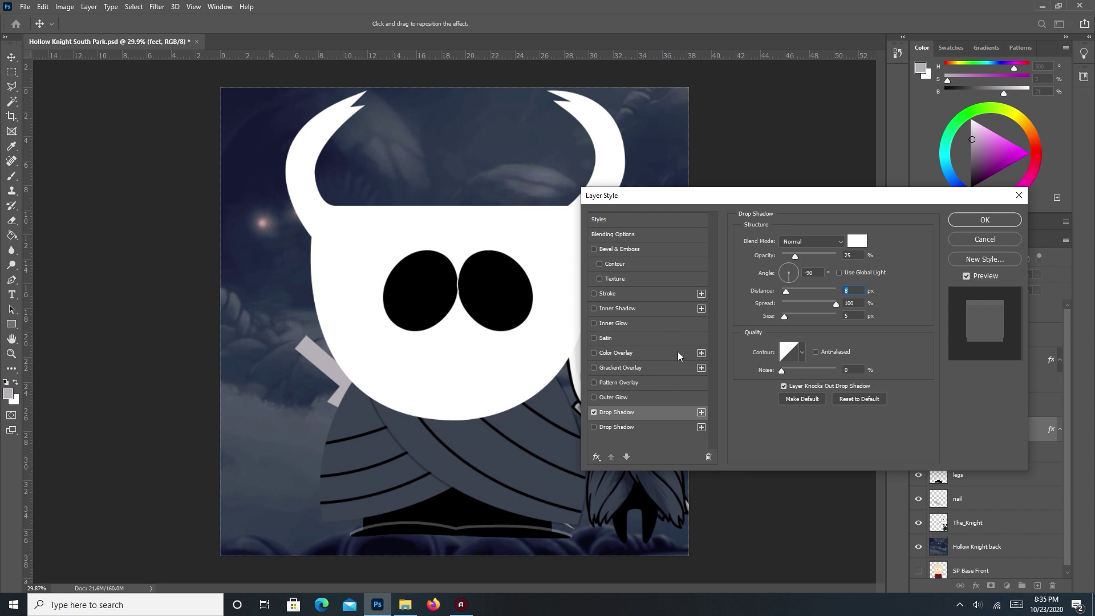
Turn off the feet layer's drop shadow and hide The_Knight layer.
click(594, 412)
click(975, 223)
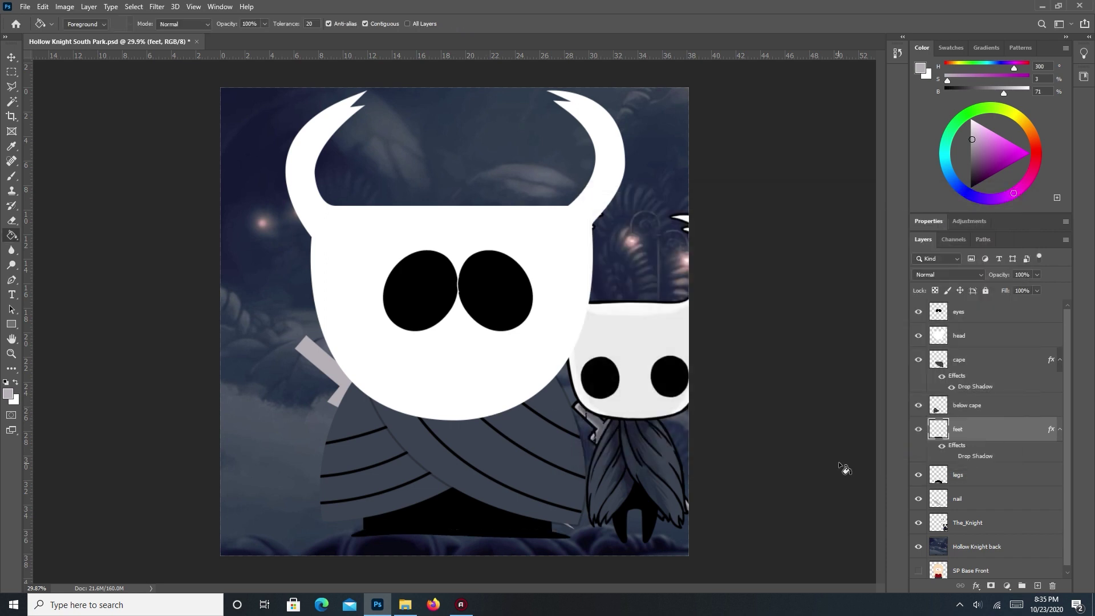
click(919, 522)
Shift the Hollow Knight back image to the right behind the character.
scroll(1019, 543, down, 1)
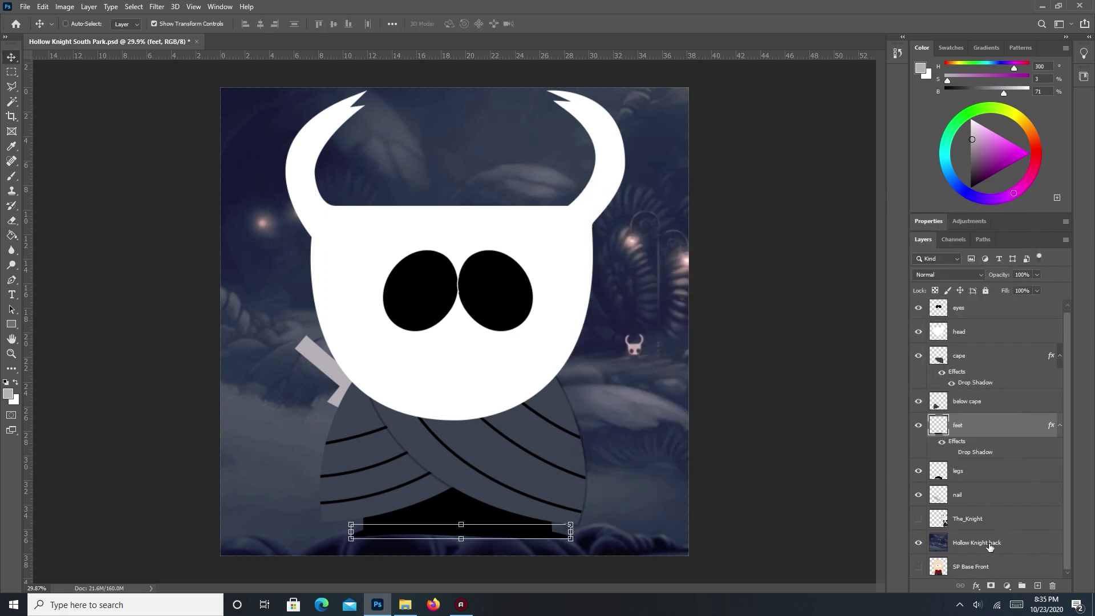
click(991, 545)
drag(643, 401, 718, 401)
scroll(530, 400, down, 3)
scroll(530, 401, up, 3)
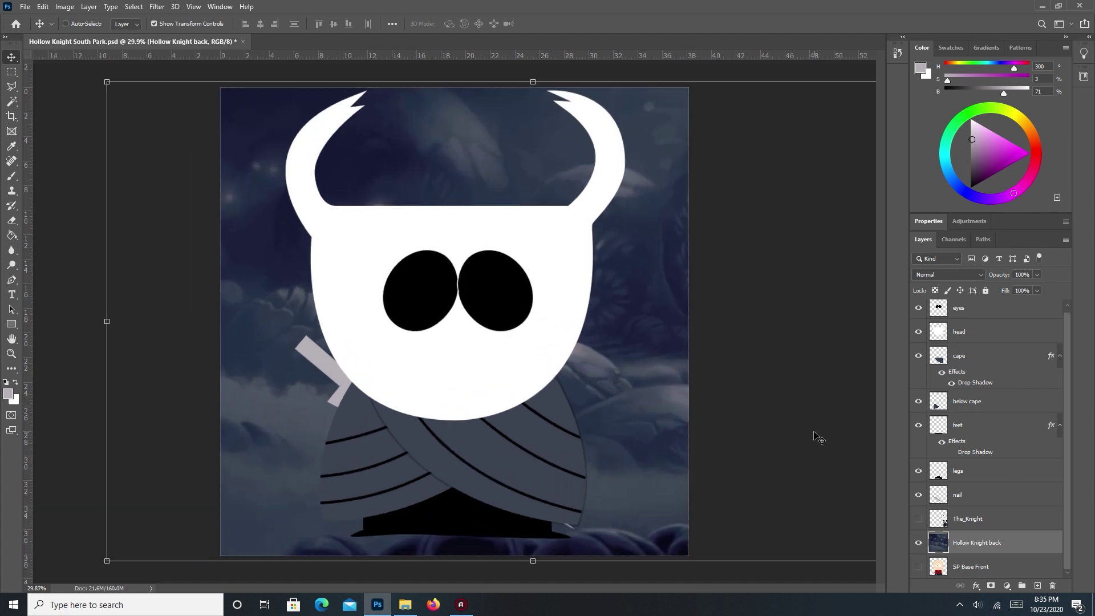
Add a two-line text title reading "The Knight" and "Hollow Knight" on a new layer above the eyes layer.
click(983, 517)
scroll(973, 422, up, 1)
click(971, 316)
key(ctrl+shift+n)
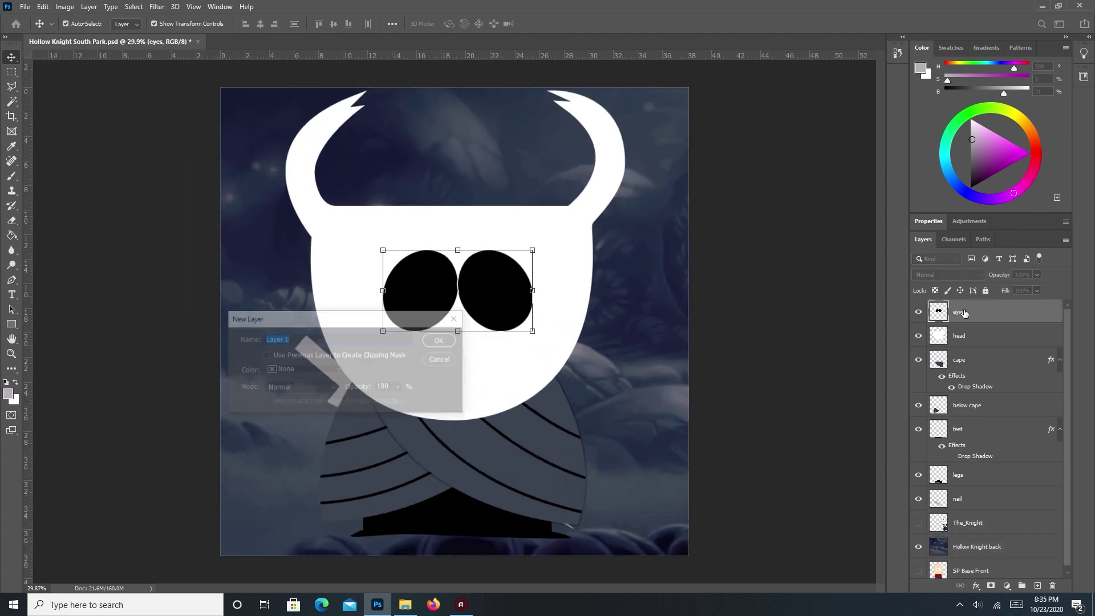
click(459, 322)
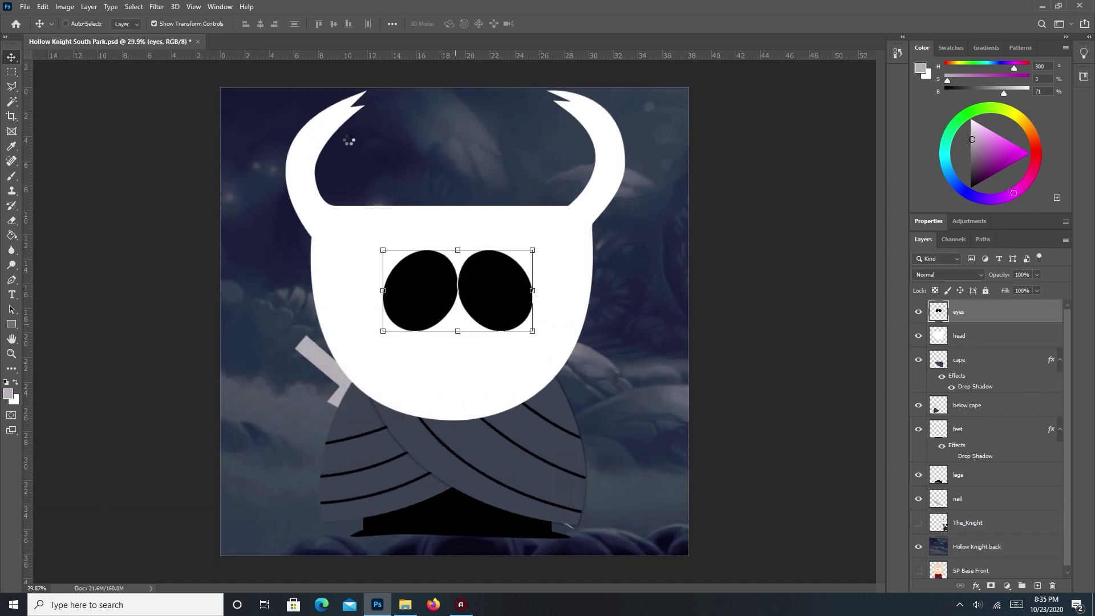
key(t)
click(293, 157)
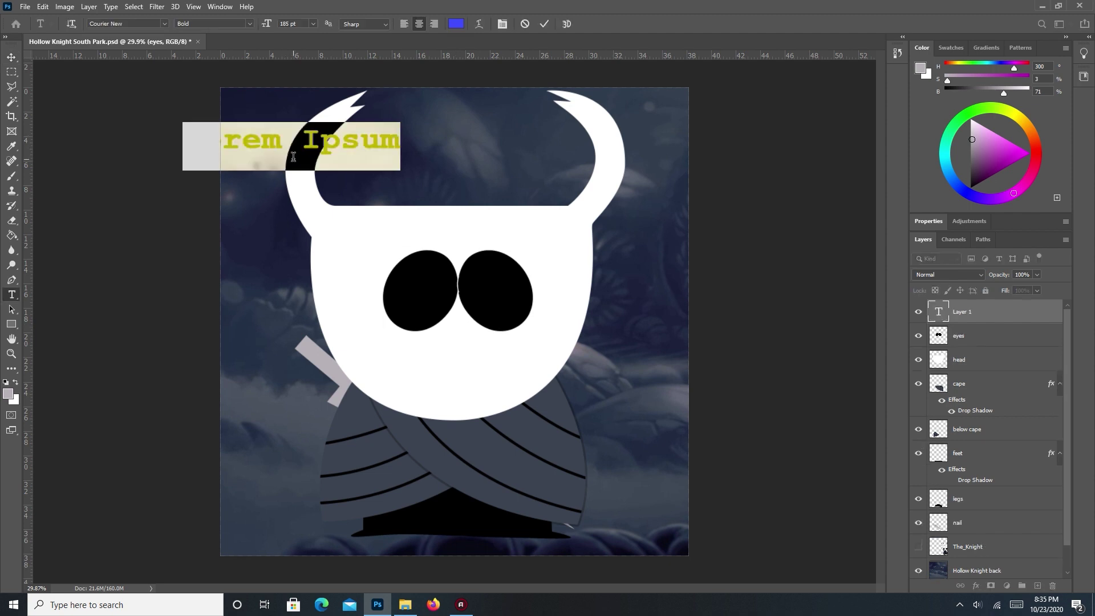
text(The Knight)
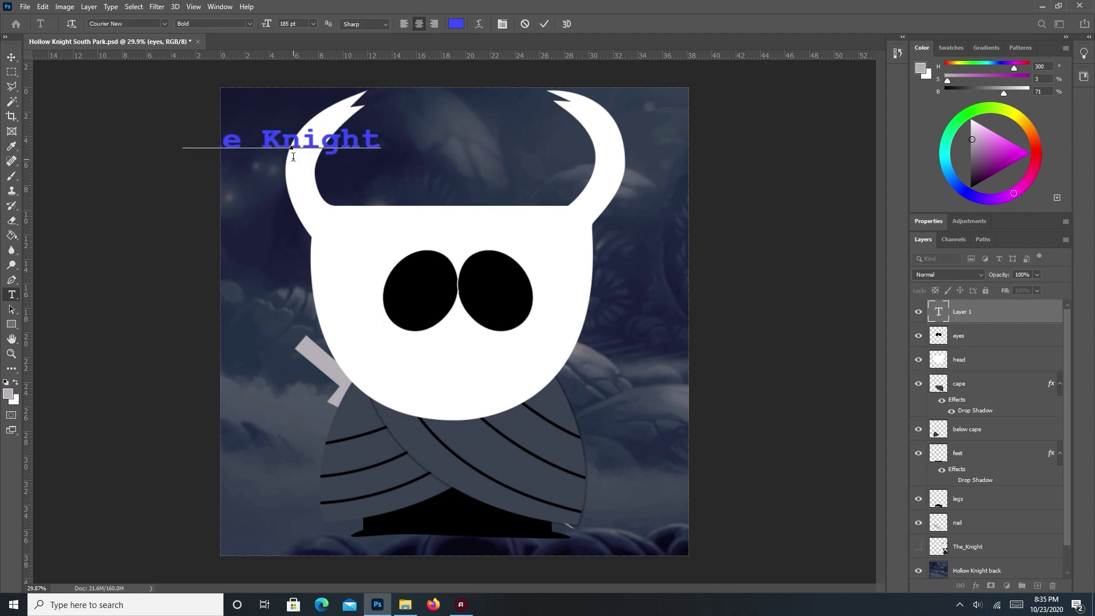
key(Return)
text(Hollow Knight)
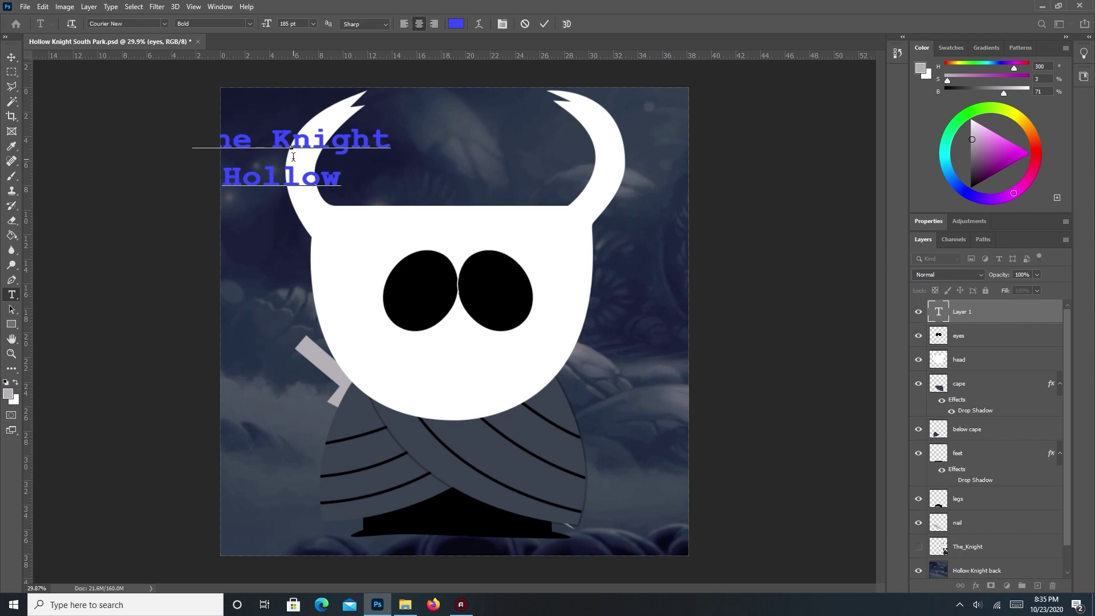
Set the title's font to South Park and move the text between the character's horns.
key(ctrl+a)
click(125, 23)
text(south)
key(Return)
drag(351, 142, 449, 134)
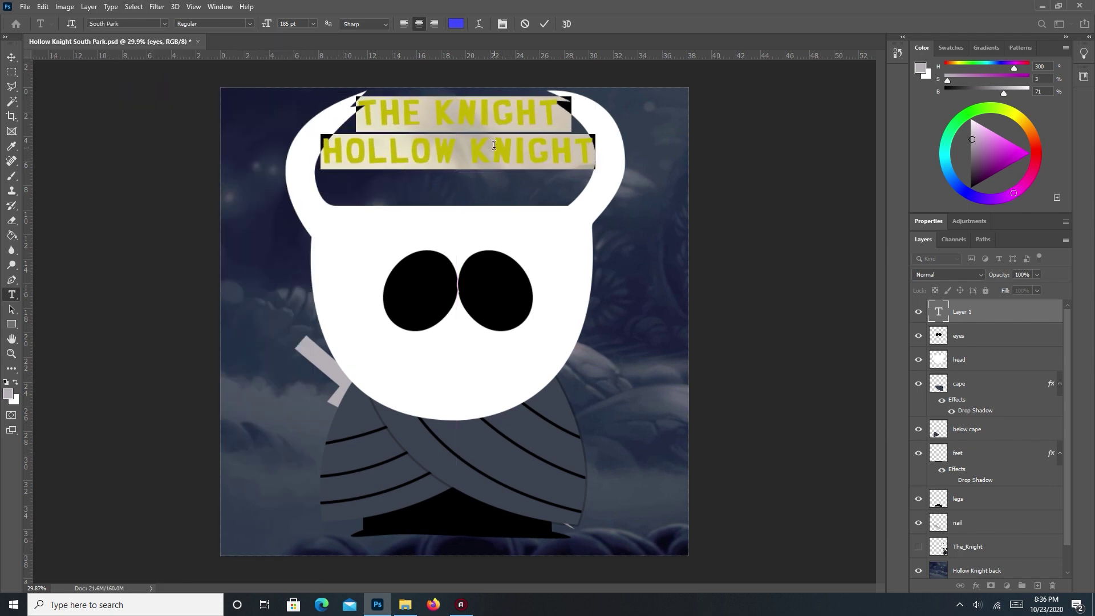
Set the title's text colour to white and its font size to 230 pt.
click(474, 147)
key(ctrl+a)
click(457, 24)
click(664, 195)
click(920, 190)
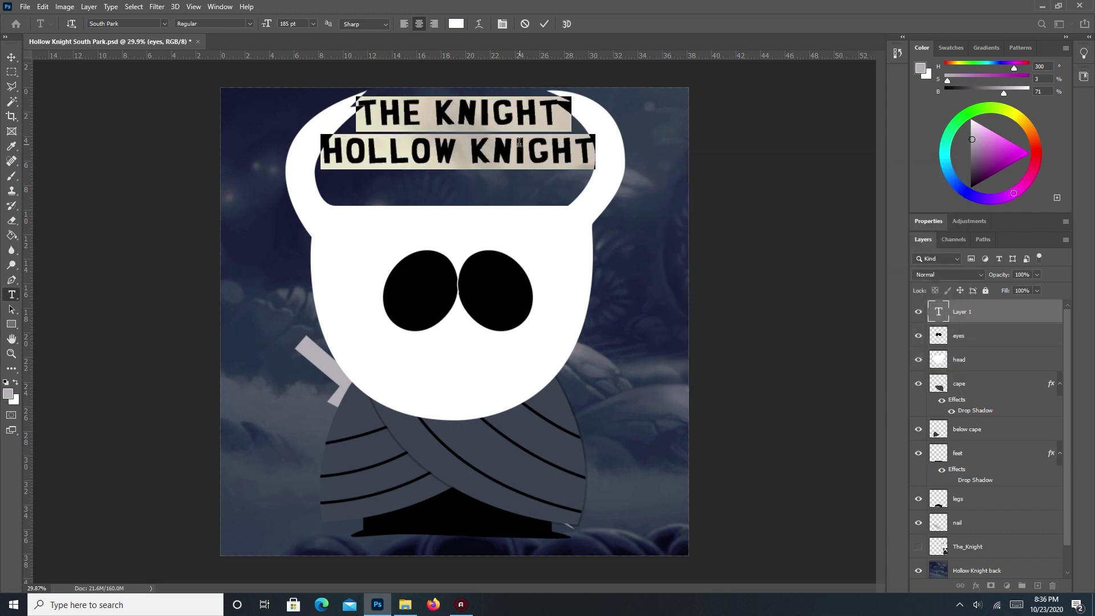
scroll(304, 23, up, 15)
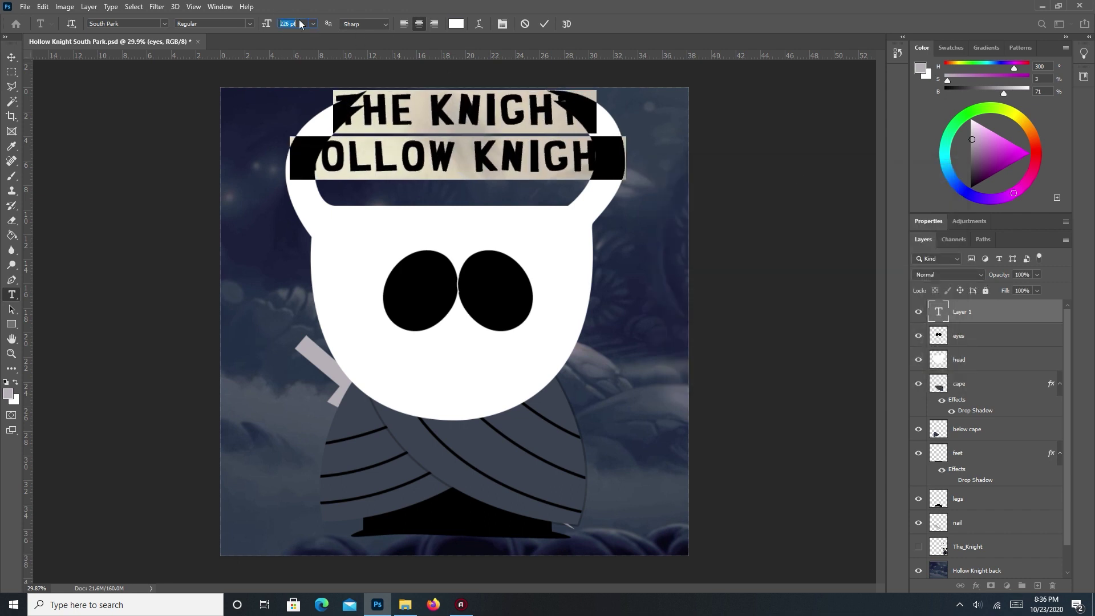
click(1007, 316)
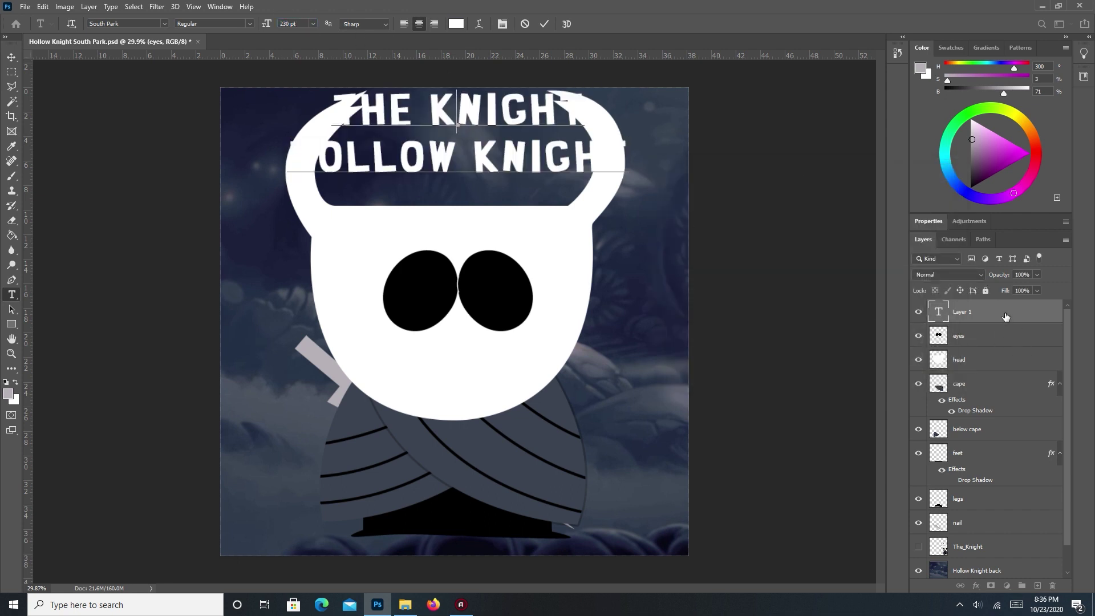
Give the title a black stroke and a black drop shadow with 25% spread and 59 px size.
double_click(1034, 315)
click(594, 293)
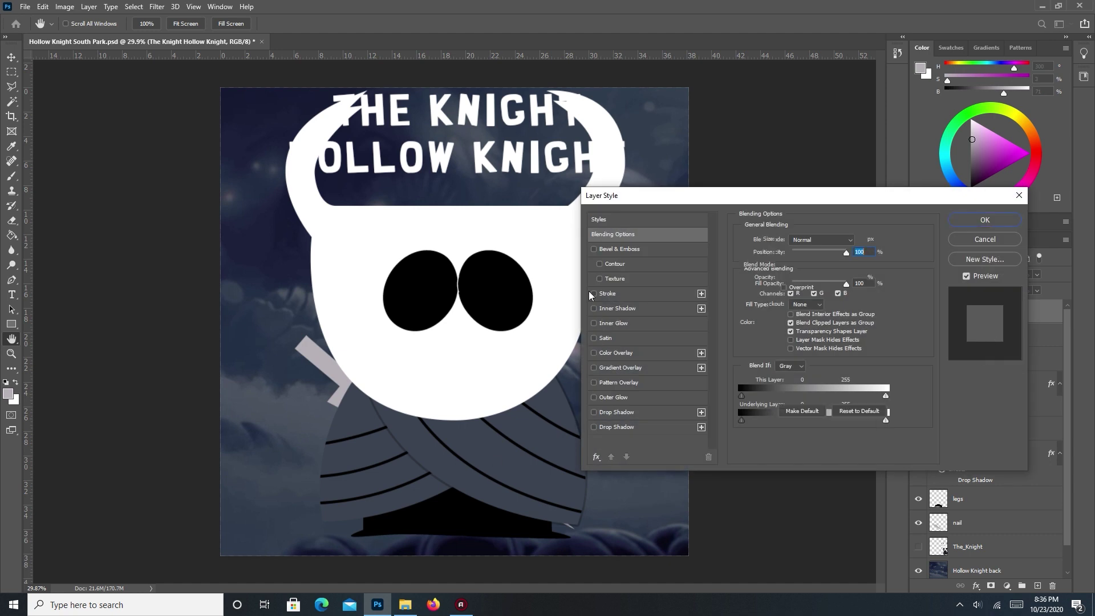
click(611, 413)
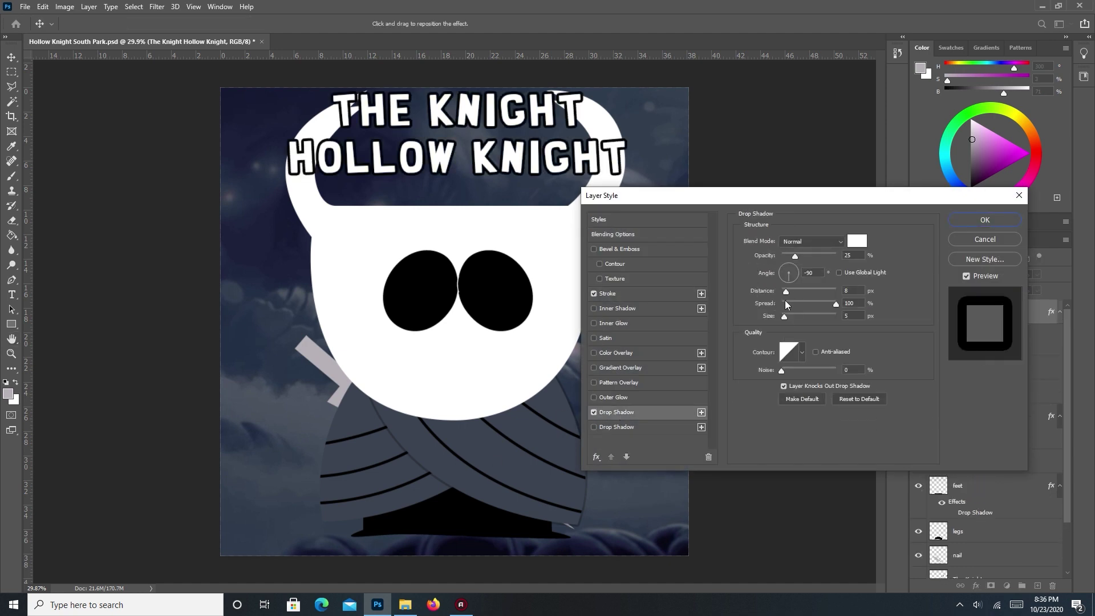
click(593, 412)
click(593, 427)
drag(787, 316, 797, 305)
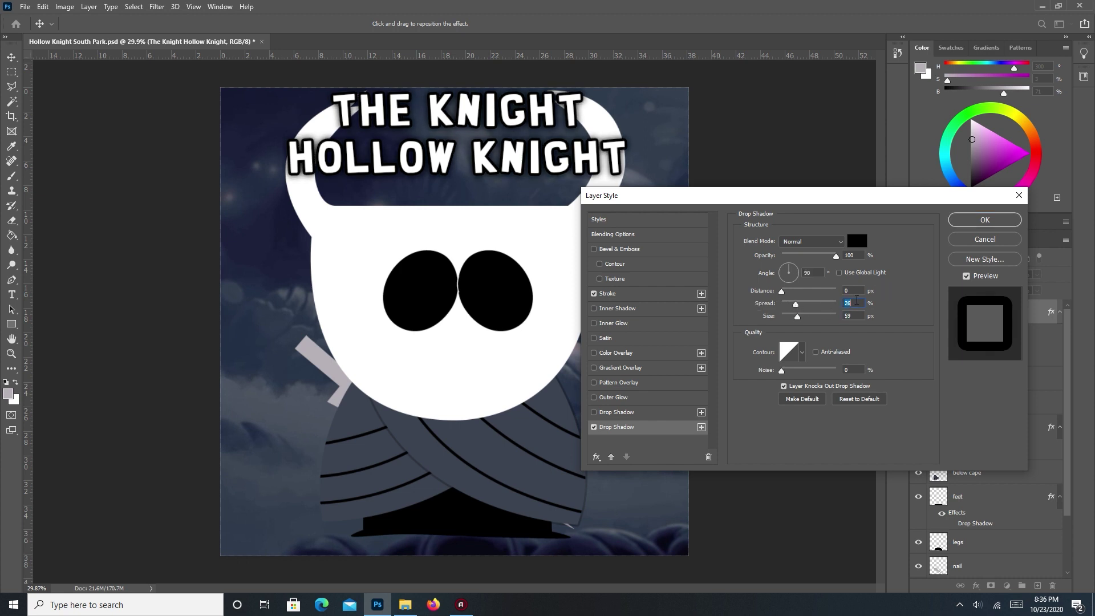
key(Down)
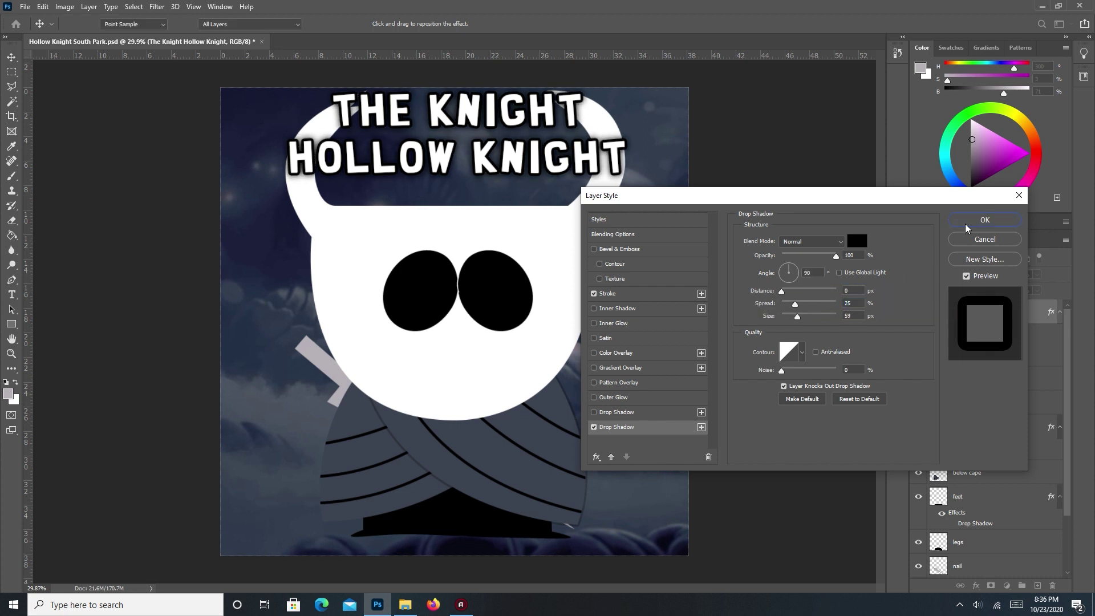
key(Return)
Select the head layer.
scroll(981, 399, down, 3)
click(987, 332)
scroll(979, 316, up, 3)
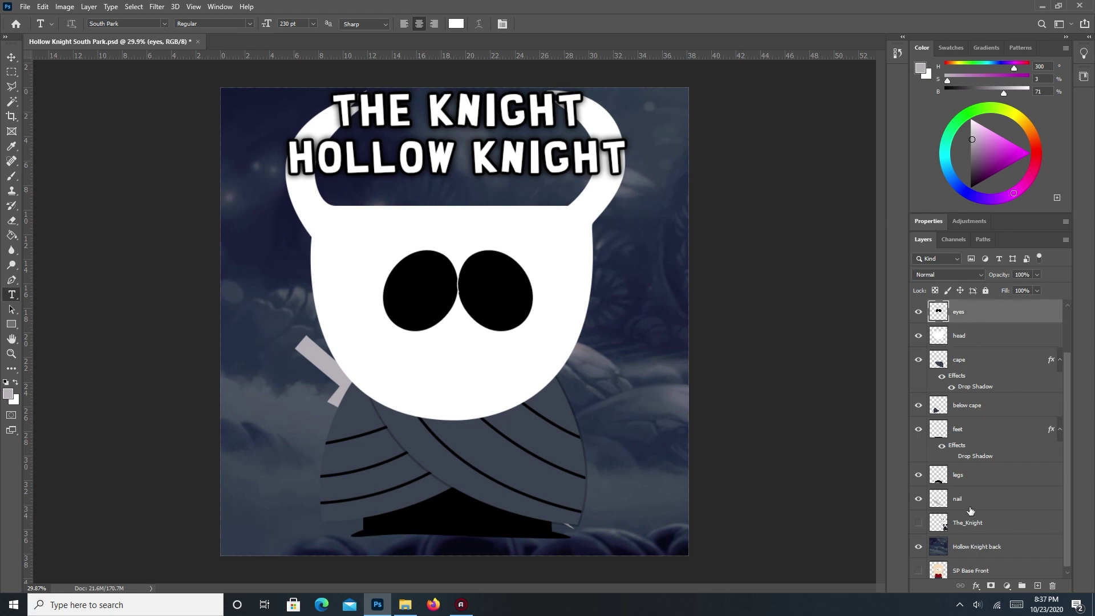
key(h)
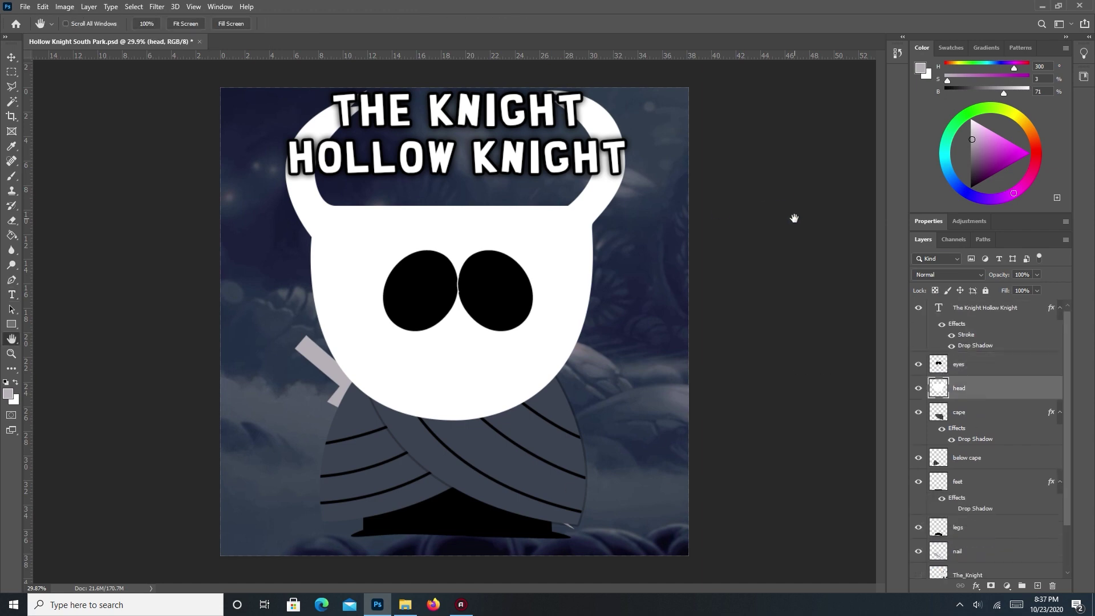